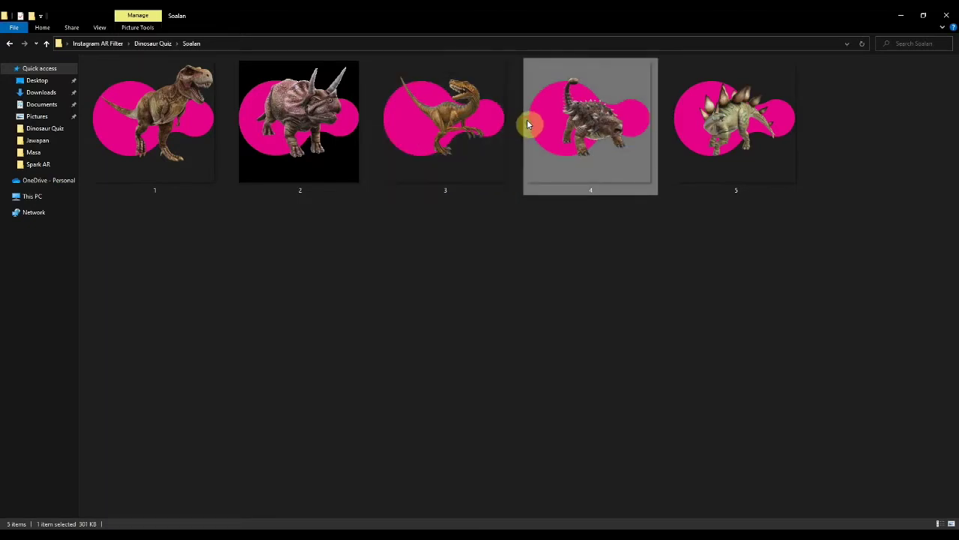
Step: Look through the images in the Soalan, Jawapan and Masa folders of Dinosaur Quiz
left_click(696, 128)
left_click(595, 272)
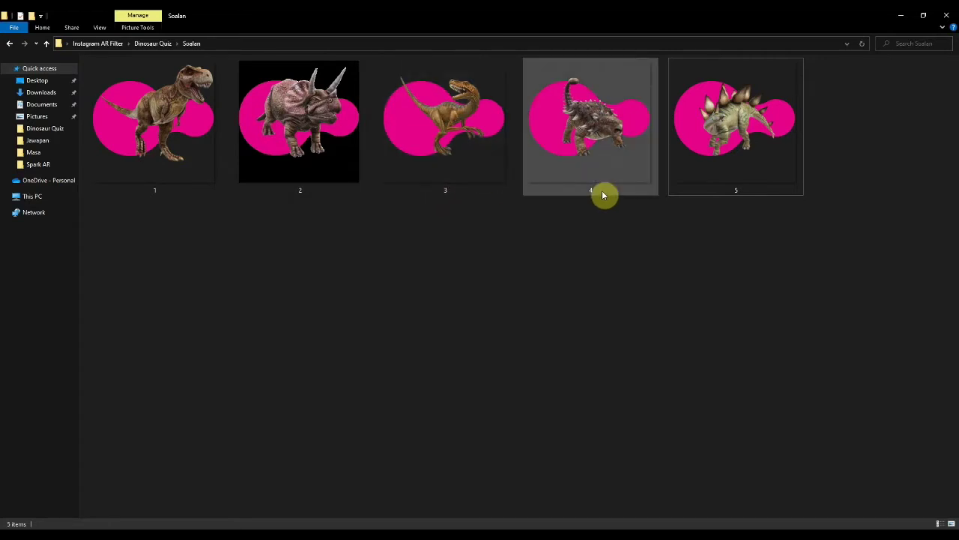
left_click(10, 45)
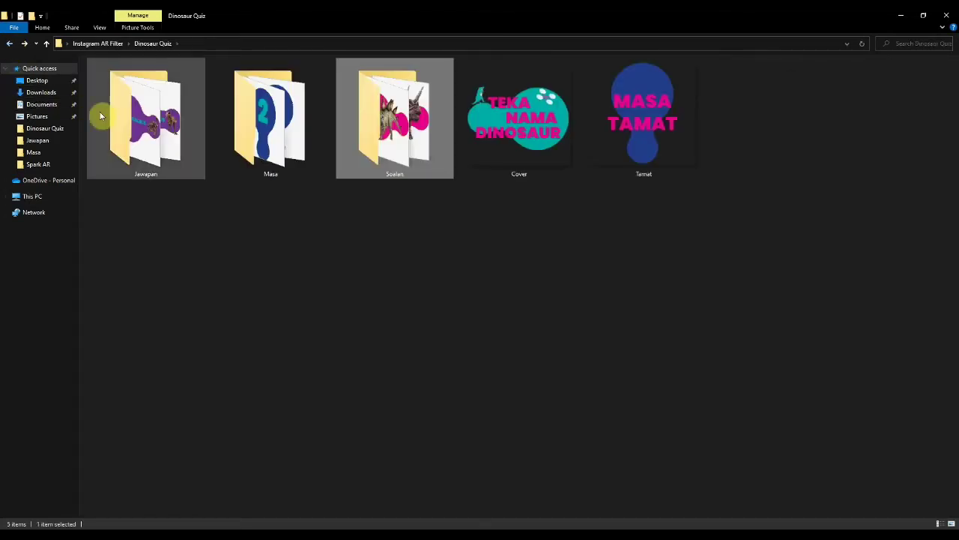
left_click(130, 127)
double_click(131, 128)
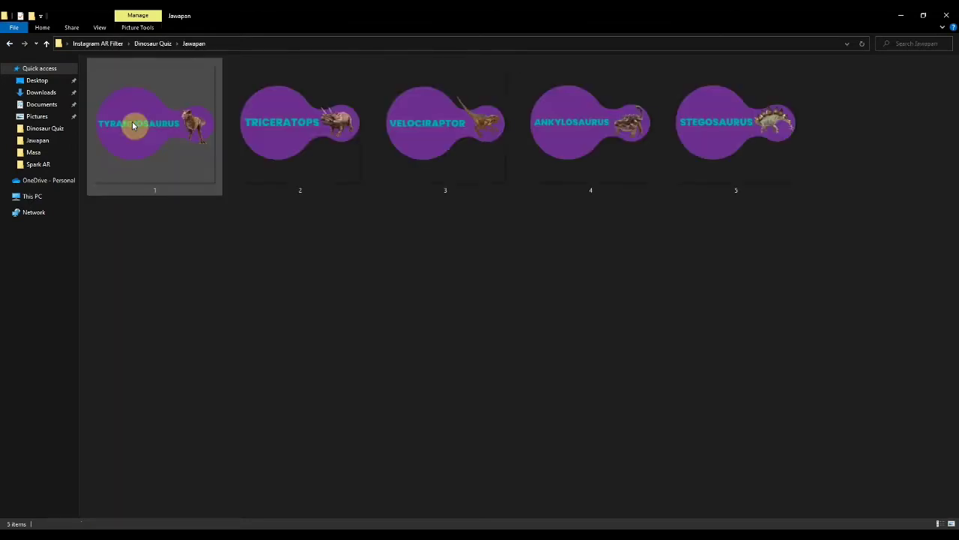
left_click(168, 143)
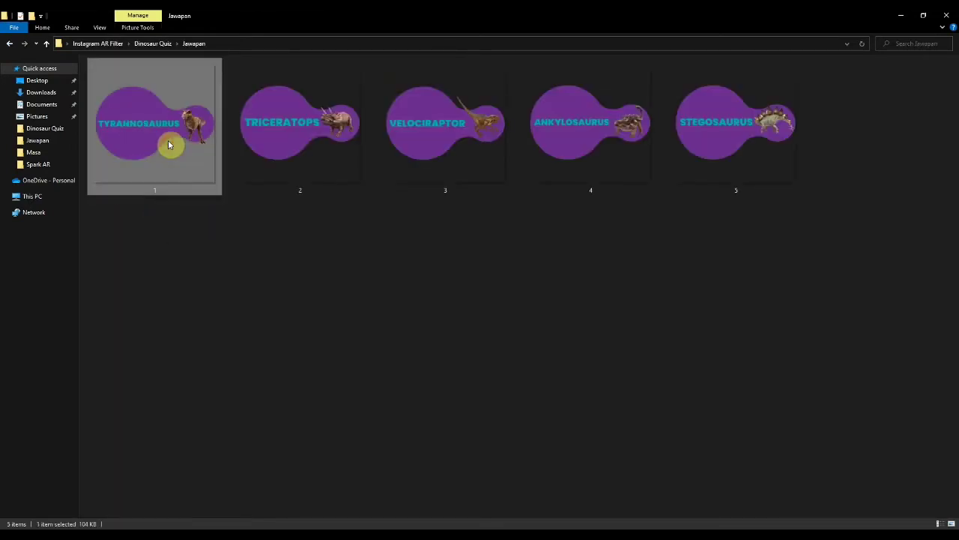
left_click(186, 253)
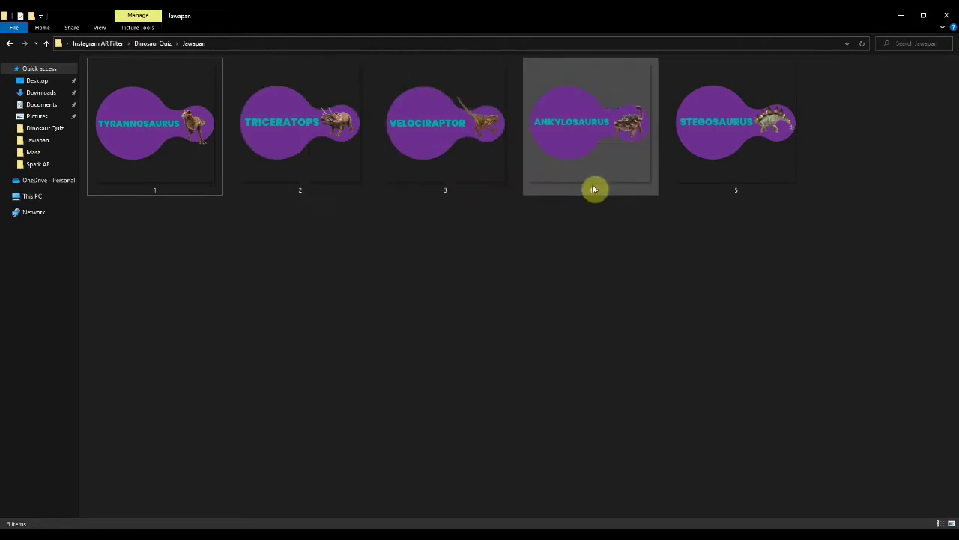
left_click(9, 43)
left_click(276, 231)
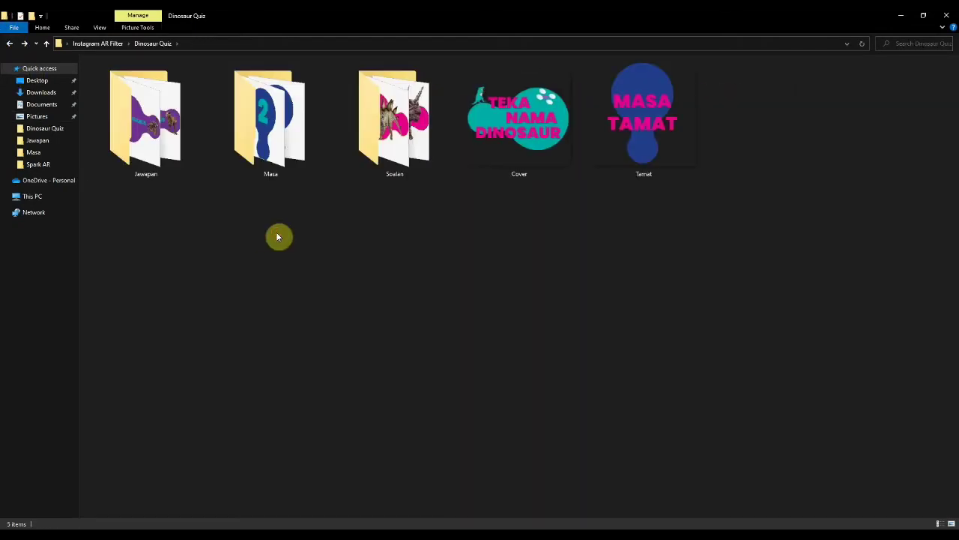
double_click(273, 157)
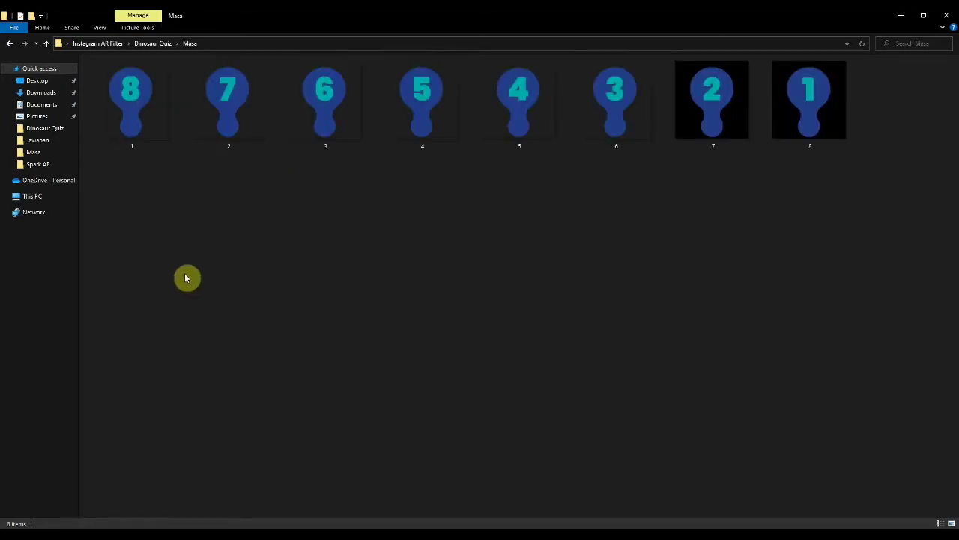
left_click(7, 46)
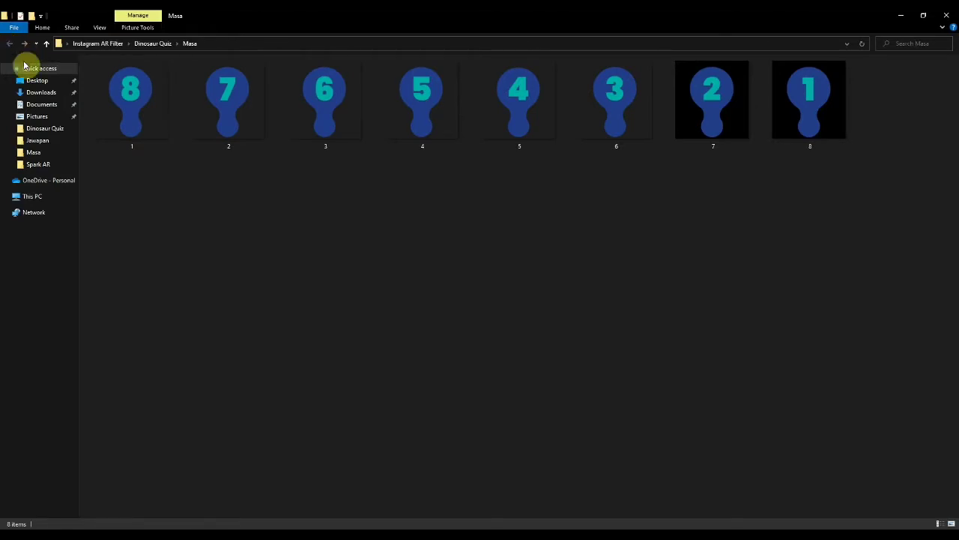
Step: Check the combined file size and size on disk of all folders and images in Dinosaur Quiz
left_click_drag(747, 279, 161, 94)
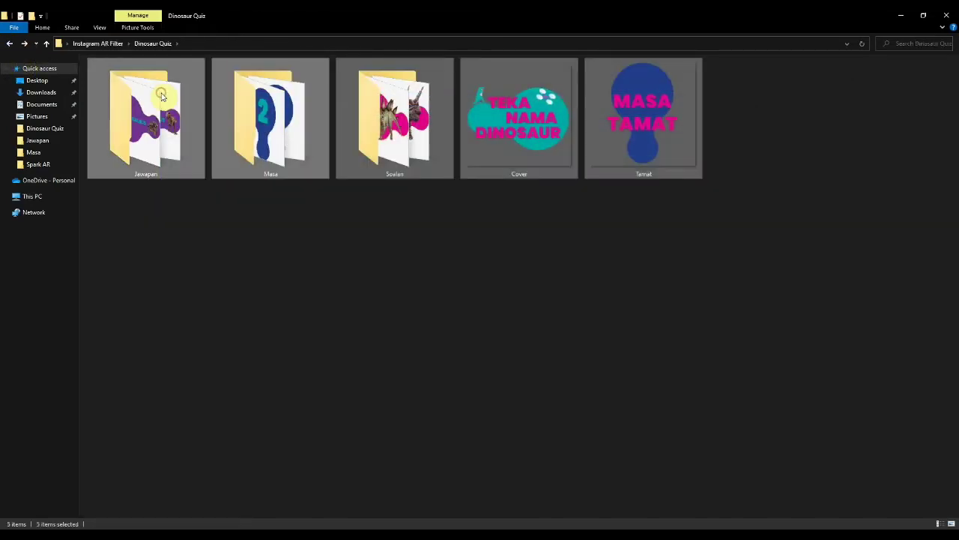
right_click(161, 95)
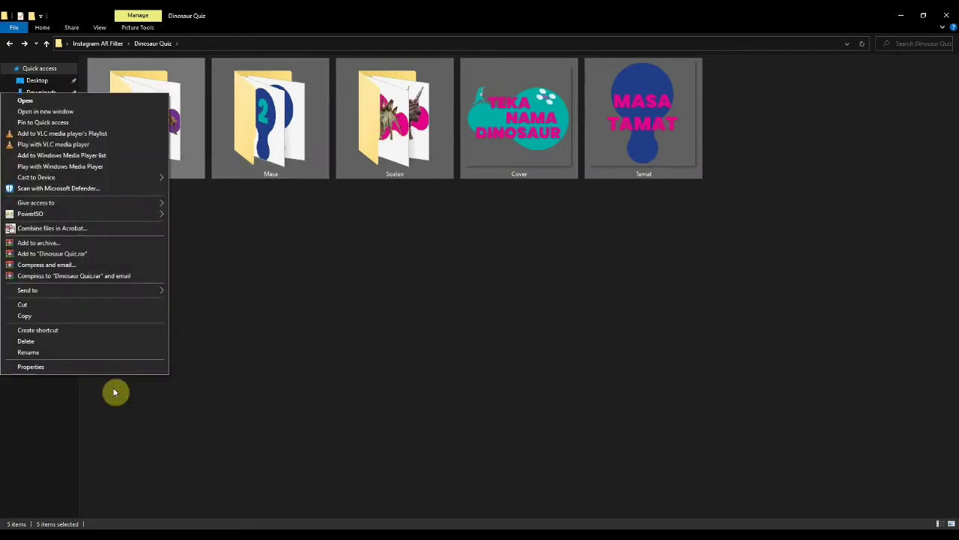
left_click(111, 367)
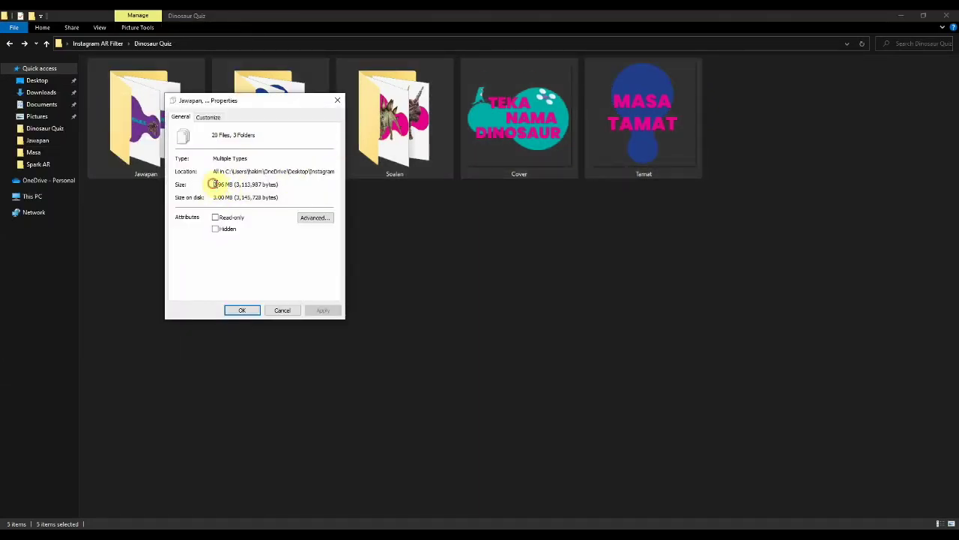
left_click_drag(213, 184, 291, 184)
left_click(289, 186)
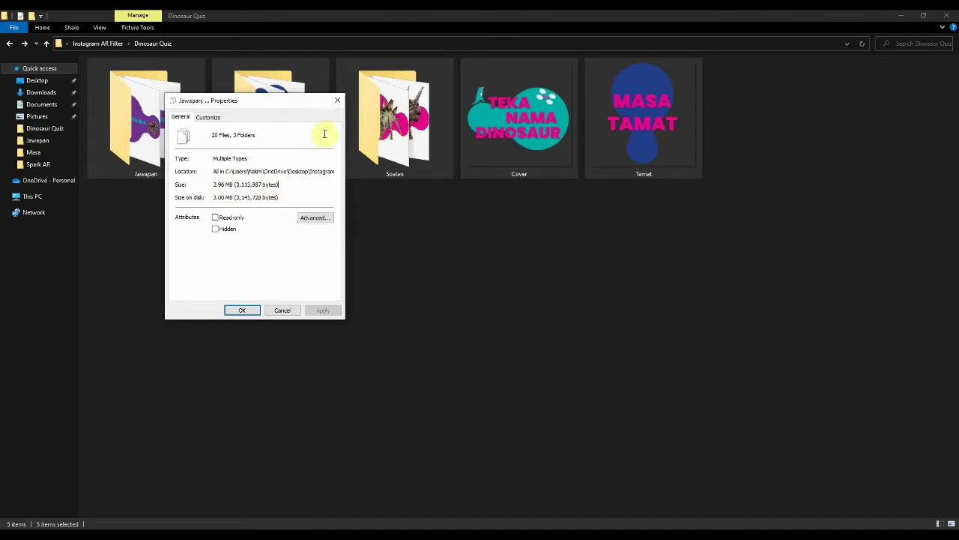
left_click_drag(279, 197, 210, 198)
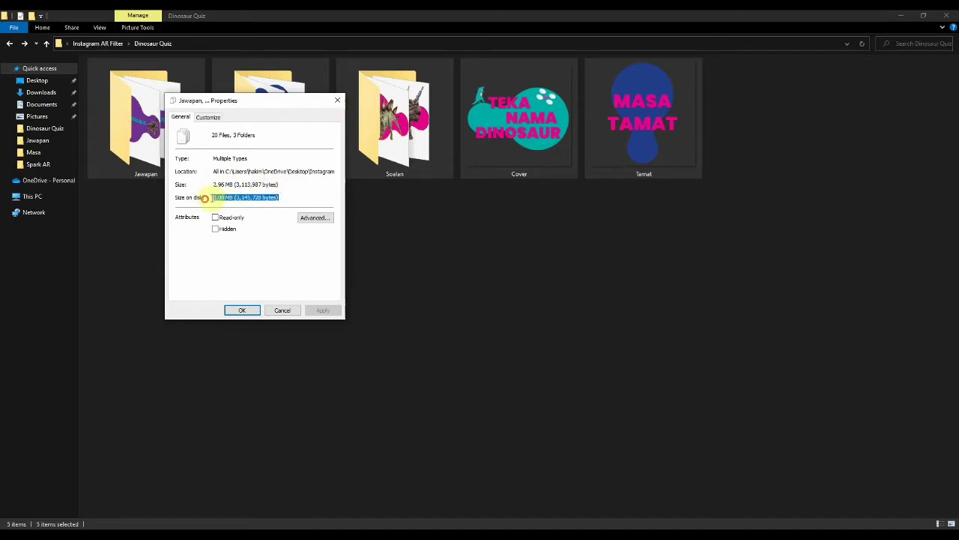
left_click(303, 171)
left_click(339, 100)
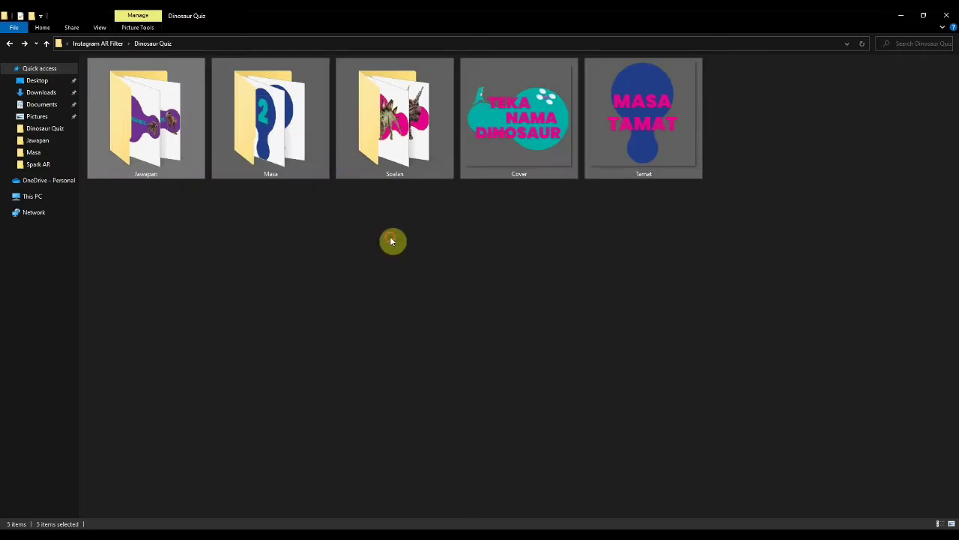
left_click(392, 240)
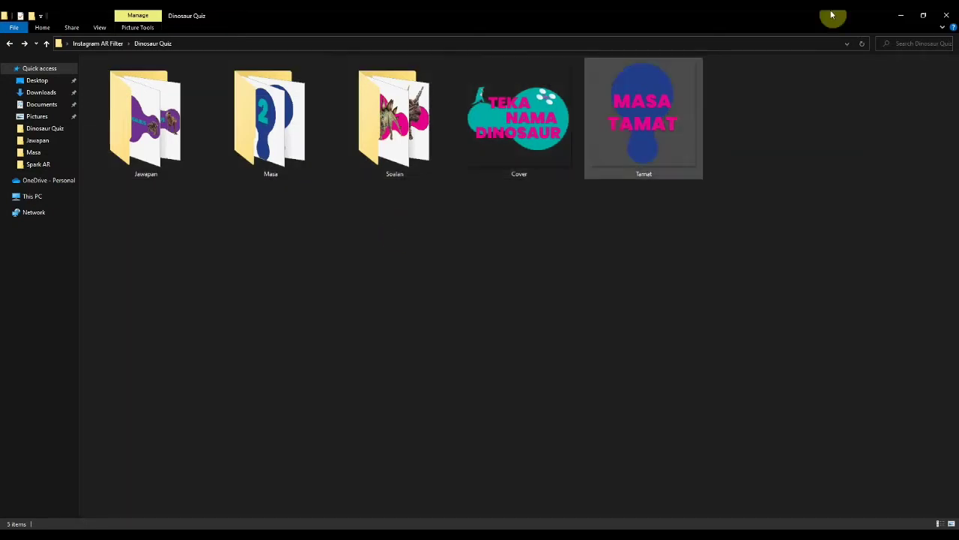
Step: Switch to Spark AR Studio, create a new blank project and maximize its window
left_click(900, 15)
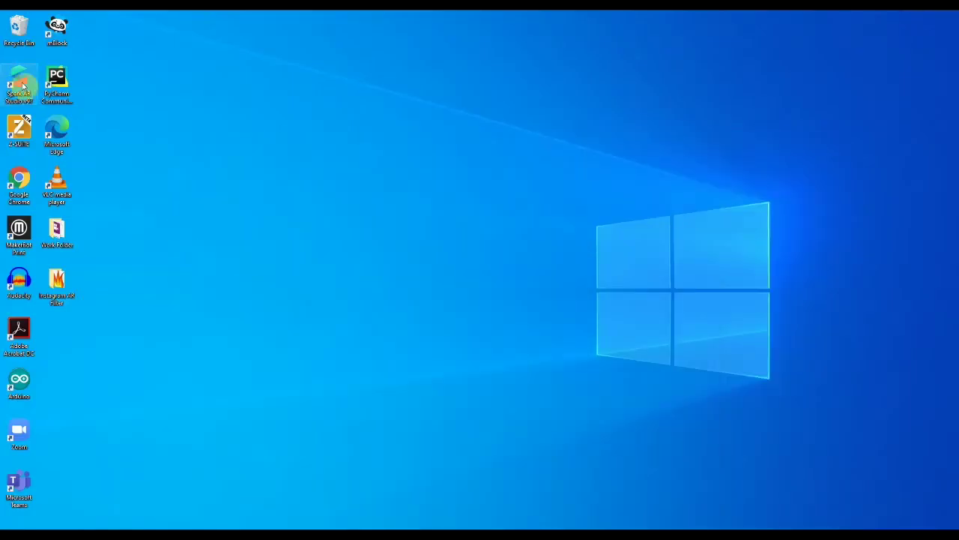
double_click(26, 90)
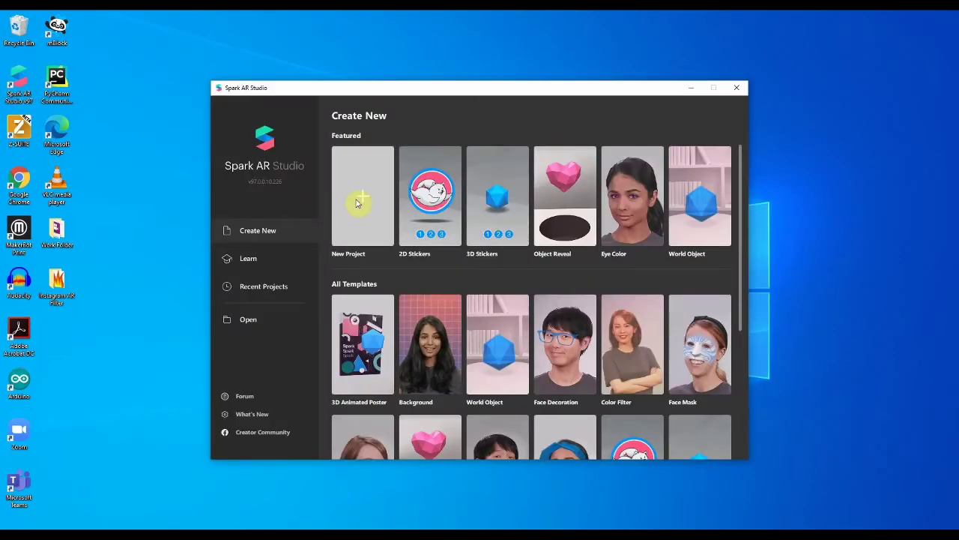
left_click(357, 203)
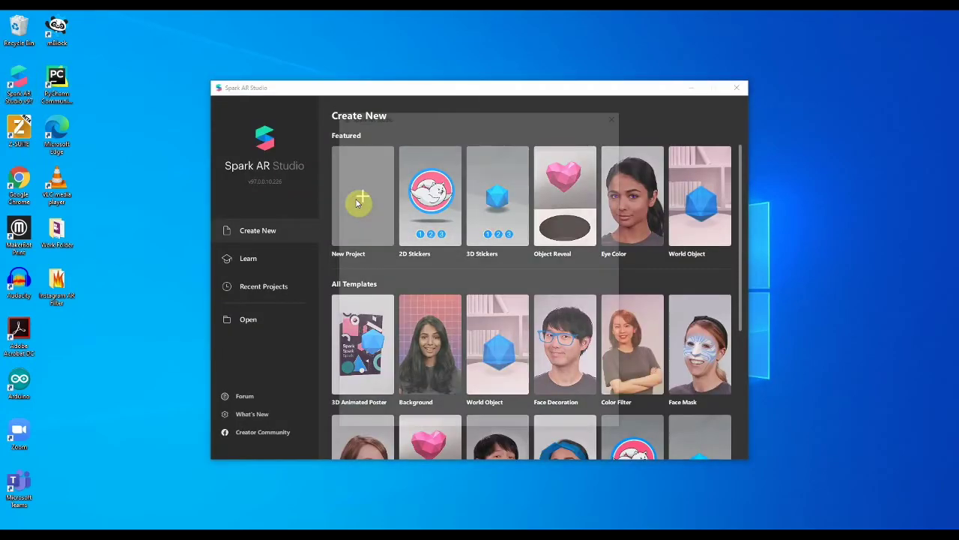
left_click(537, 354)
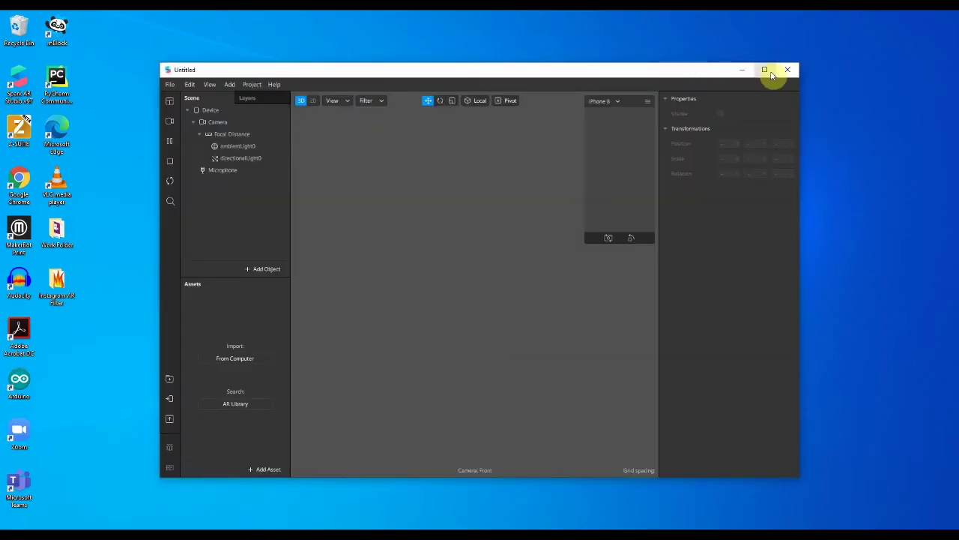
left_click(769, 70)
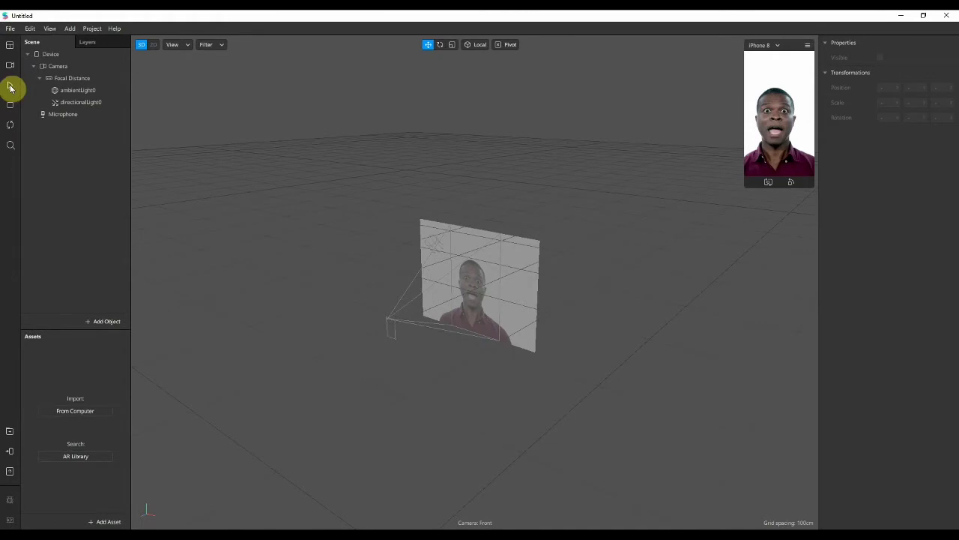
Step: Insert a Face Tracker under Focal Distance in the scene
left_click(75, 79)
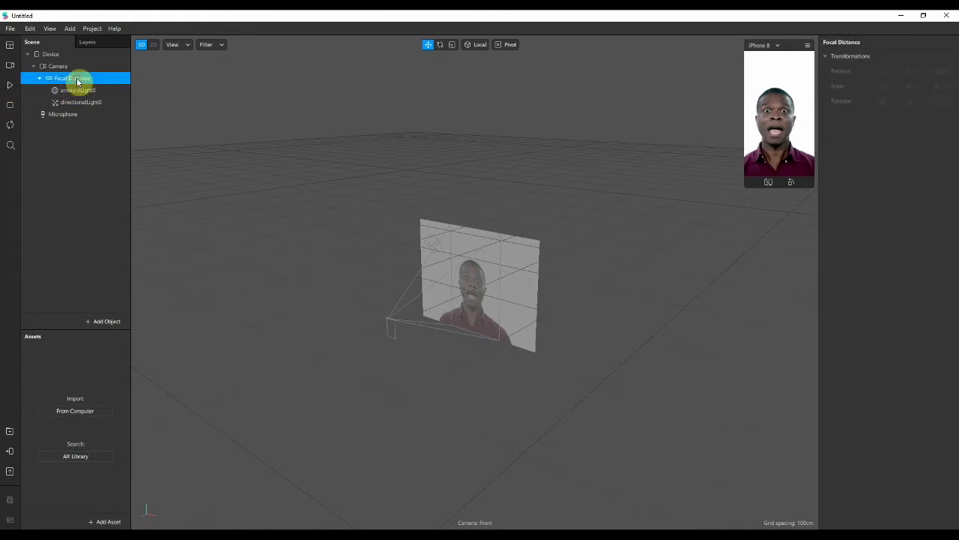
left_click(107, 323)
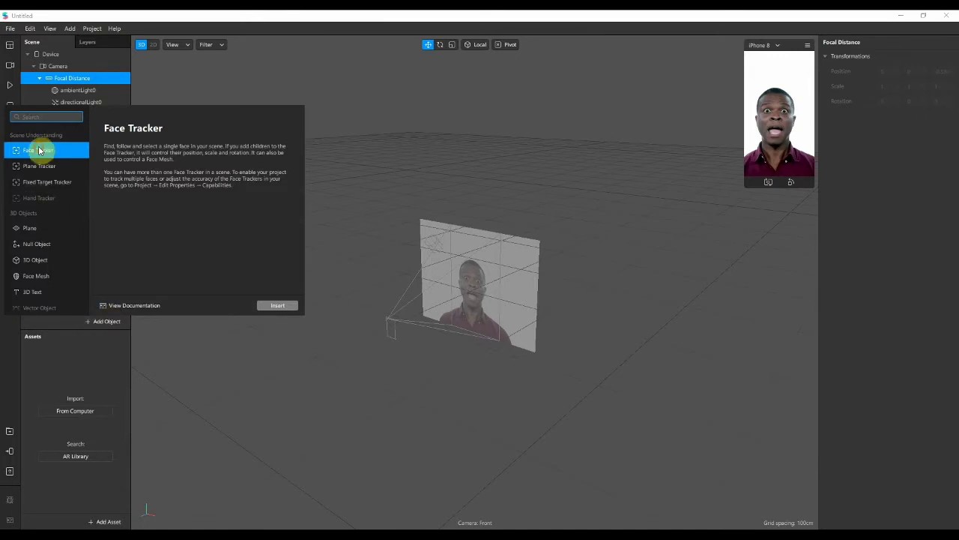
left_click(280, 307)
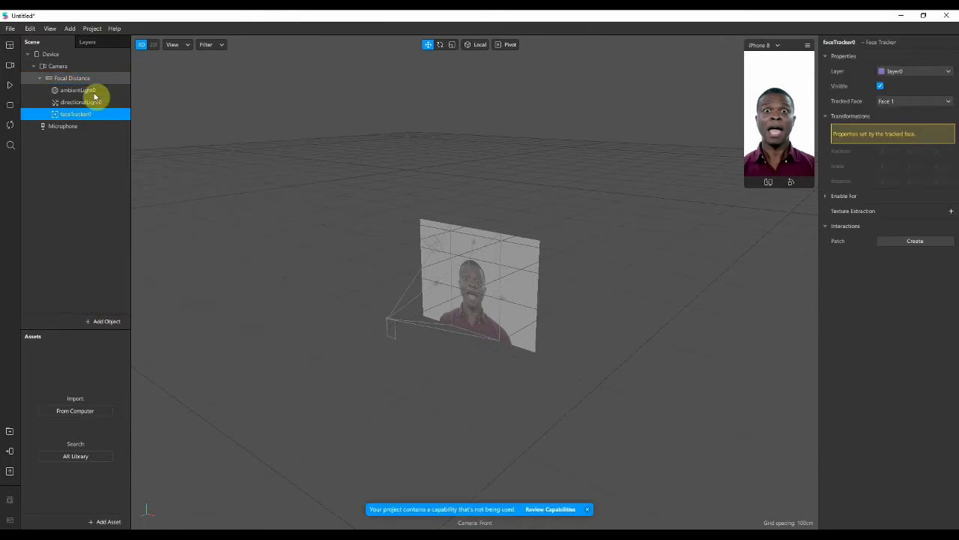
Step: Add a plane as a child of the face tracker
right_click(87, 117)
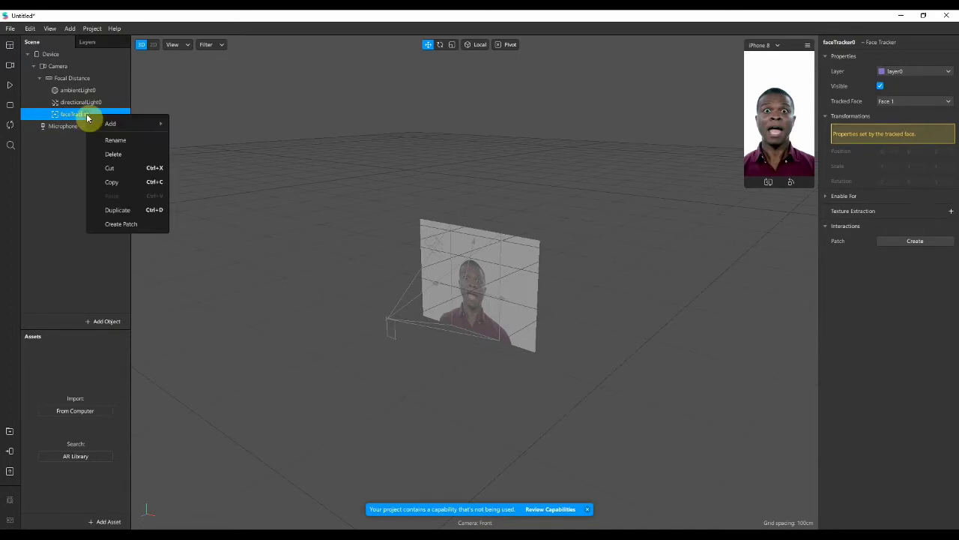
mouse_move(124, 123)
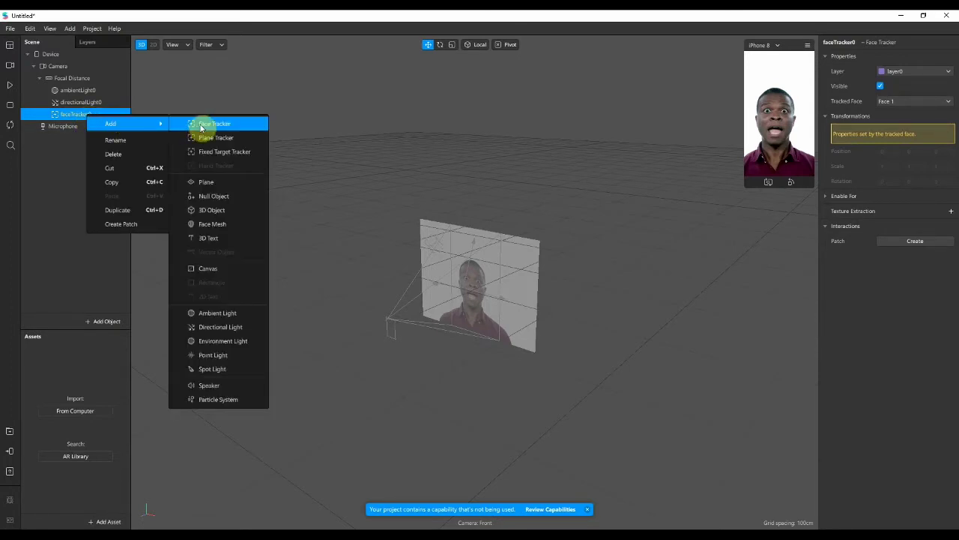
left_click(218, 184)
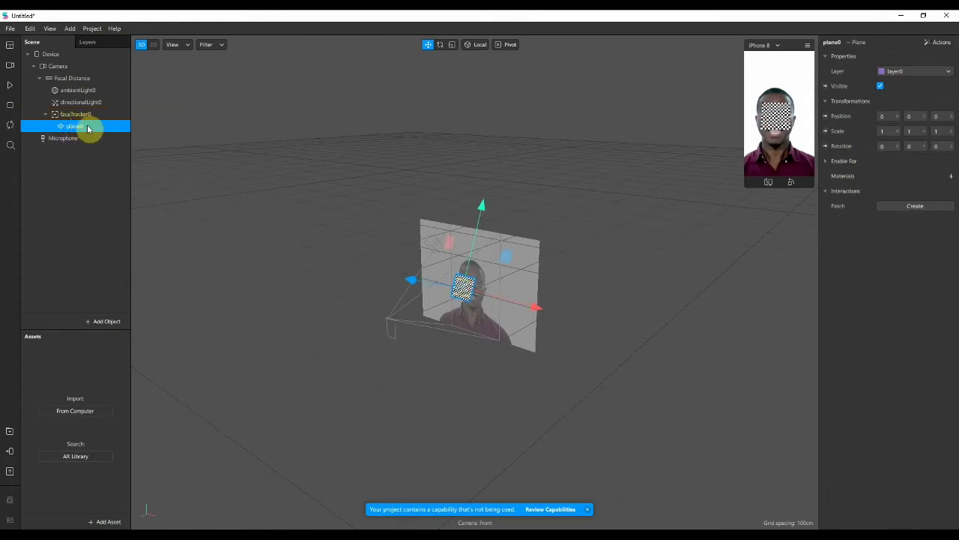
Step: Assign a new material to the plane under the face tracker
right_click(87, 126)
left_click(80, 129)
left_click(951, 176)
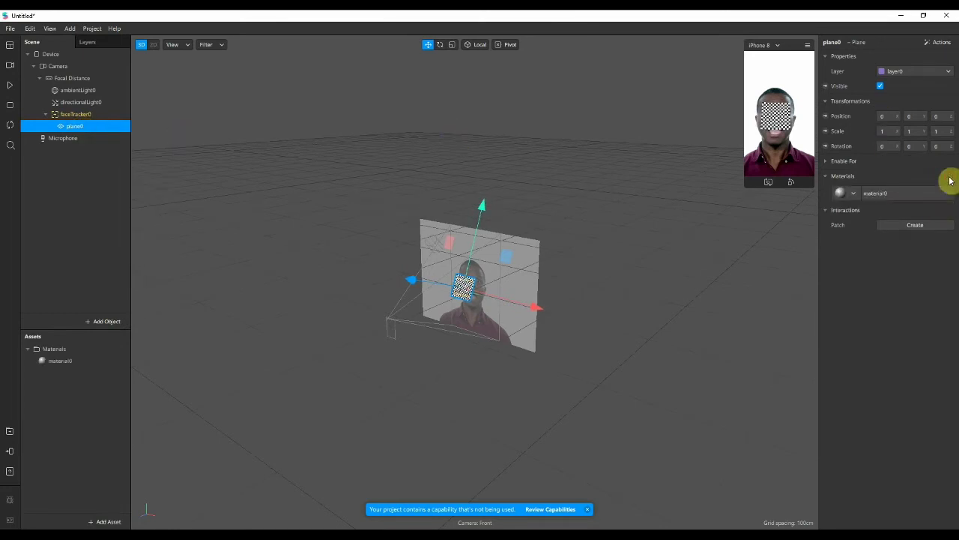
left_click(854, 197)
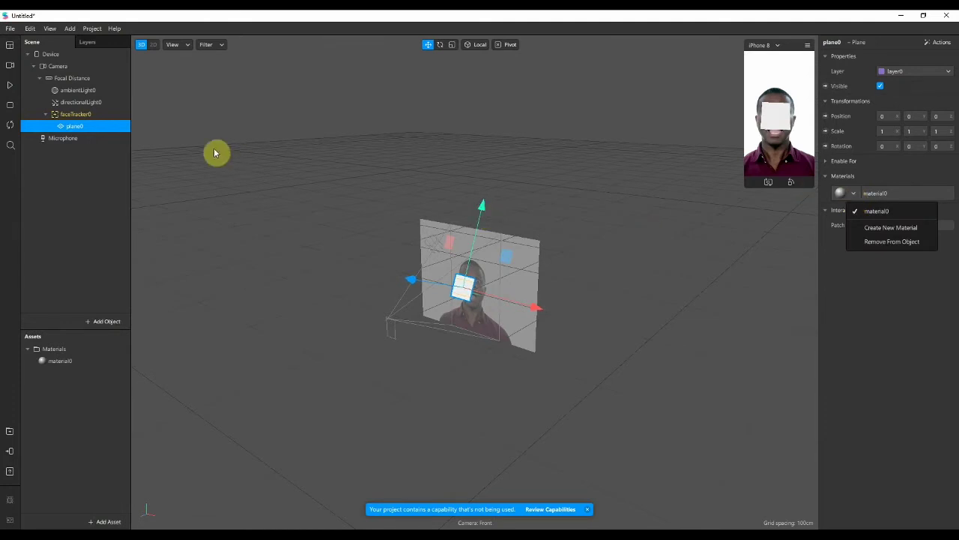
Step: Rename both the plane and its material as Cover
left_click(85, 127)
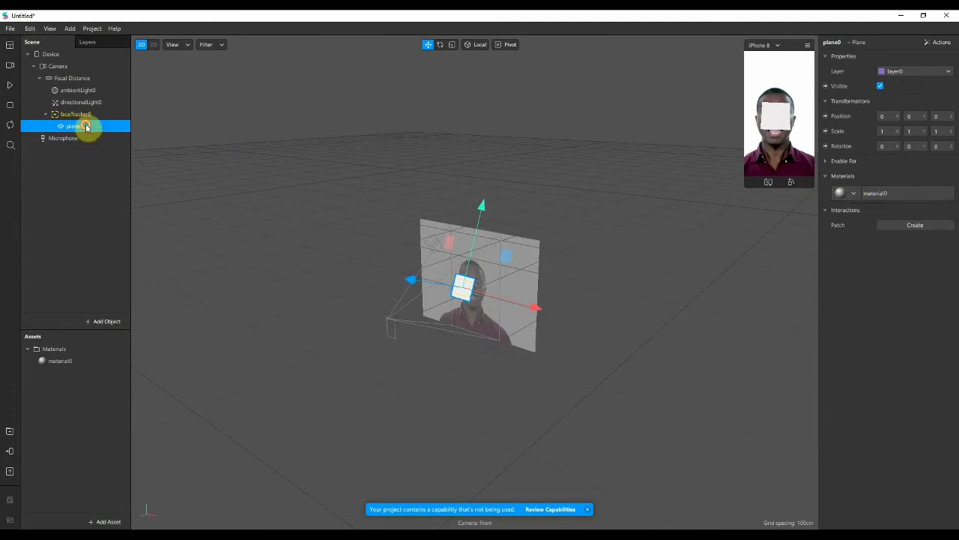
double_click(85, 127)
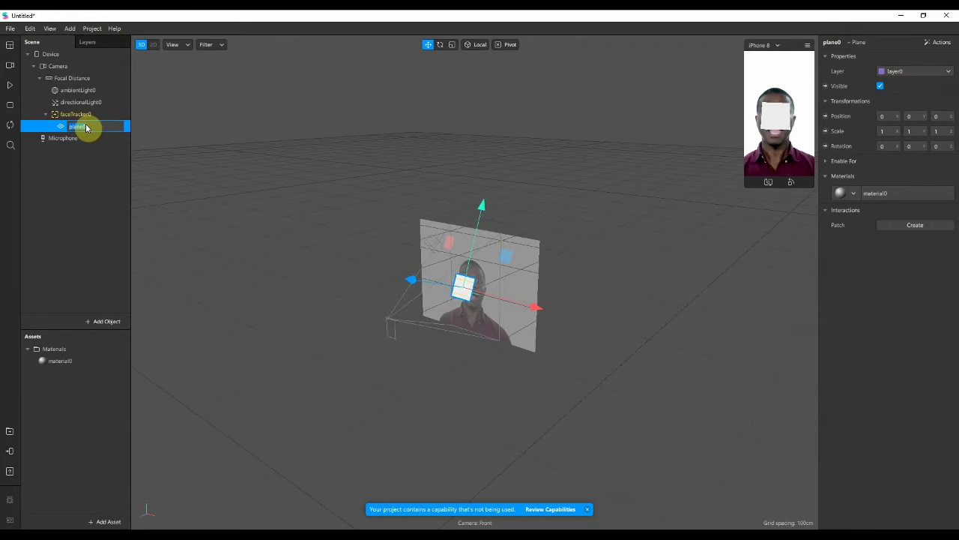
left_click(64, 365)
double_click(64, 365)
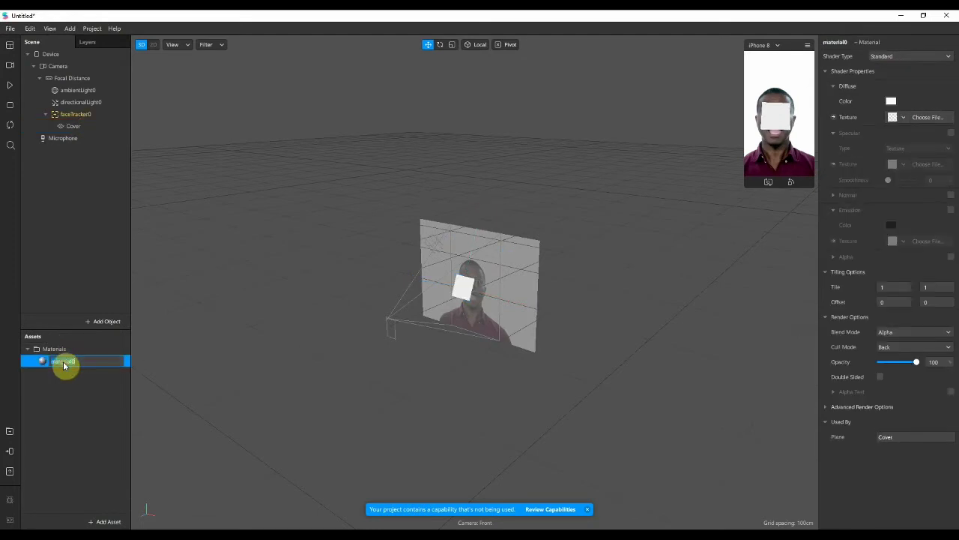
key("Return")
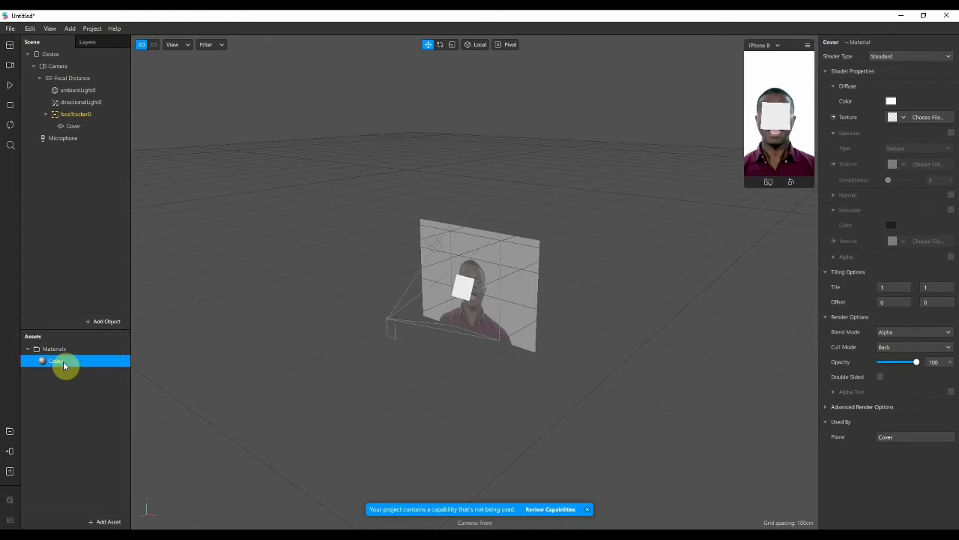
Step: Import the Cover image as a new texture for the Cover material
double_click(93, 125)
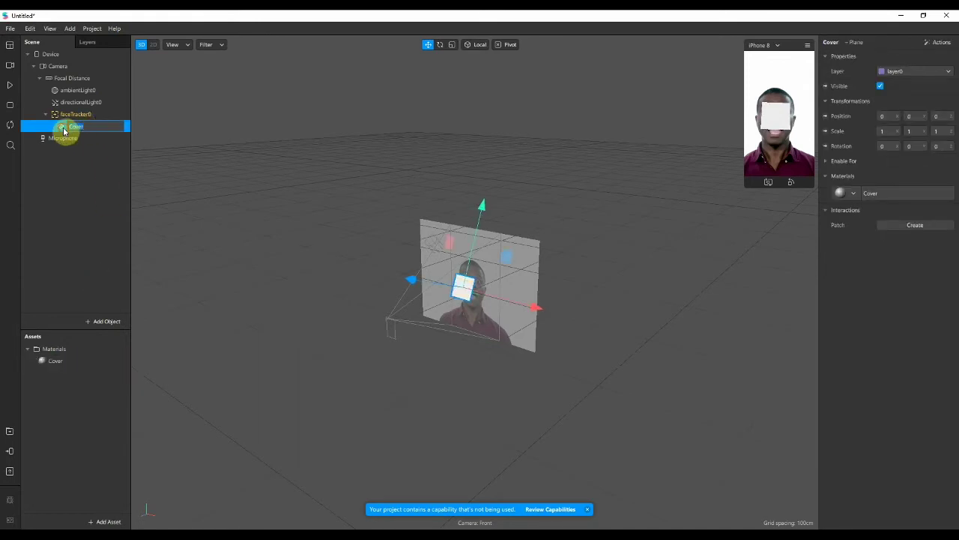
left_click(71, 361)
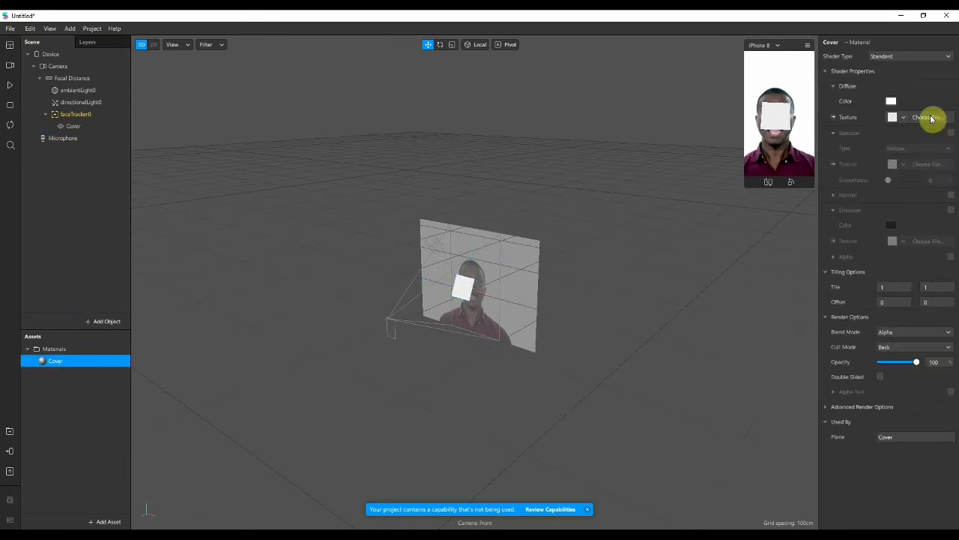
left_click(903, 118)
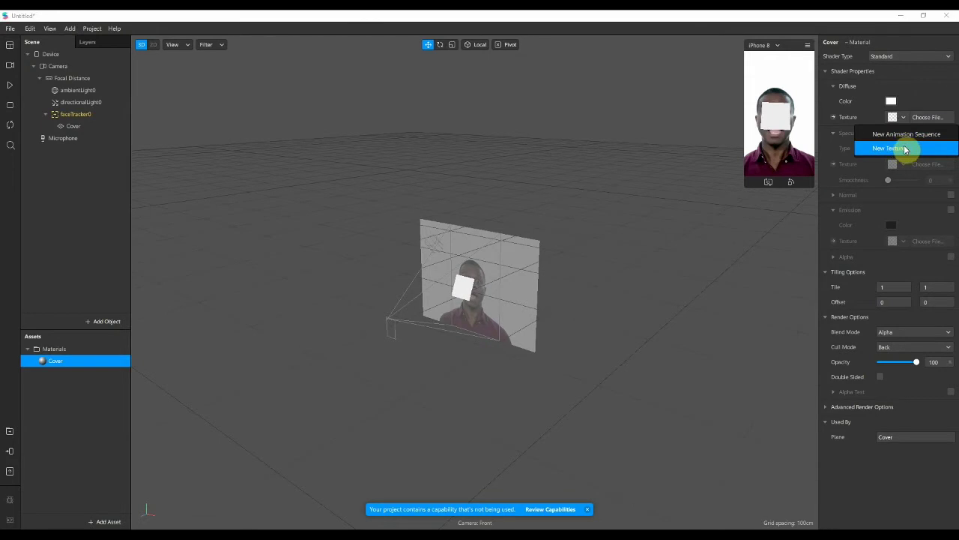
left_click(903, 147)
double_click(271, 120)
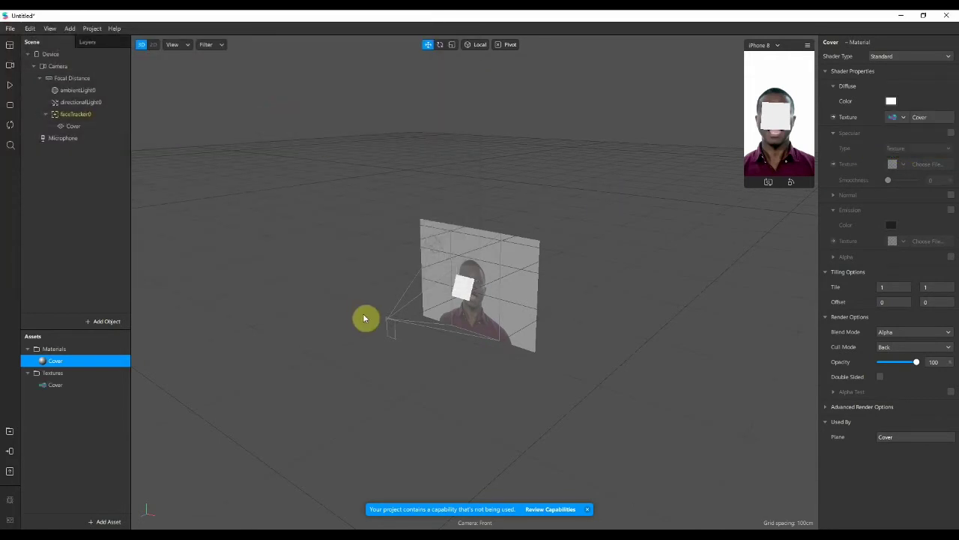
Step: Move the Cover plane above the head to about 0.13 in Y and scale it to about 1.48 in X and Y
left_click_drag(366, 373, 464, 389)
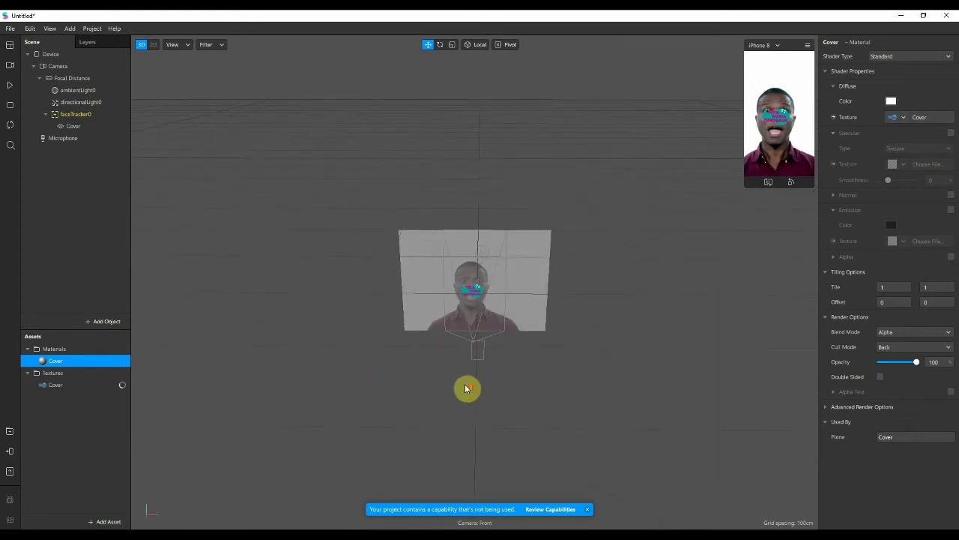
scroll(464, 387, "up", 5)
left_click(474, 306)
left_click_drag(616, 387, 617, 360)
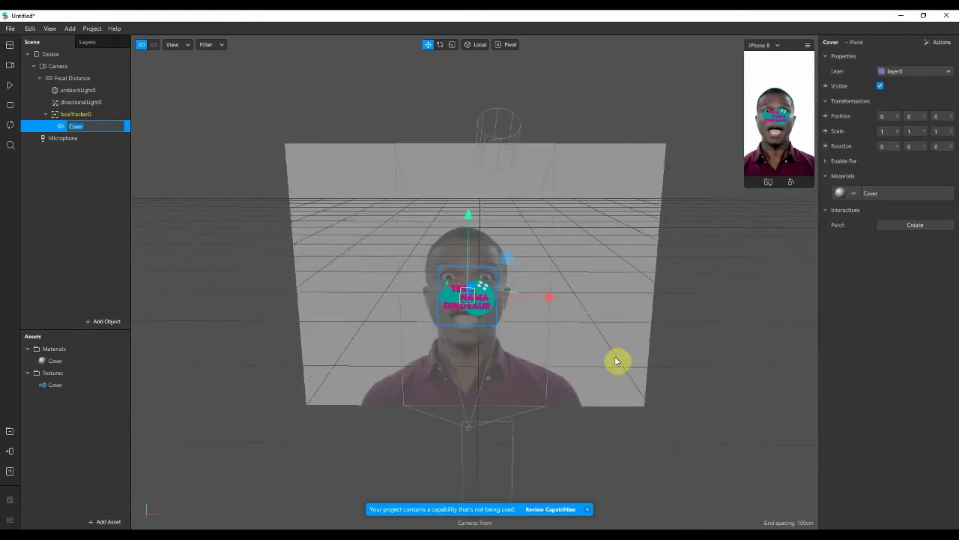
left_click_drag(468, 217, 467, 144)
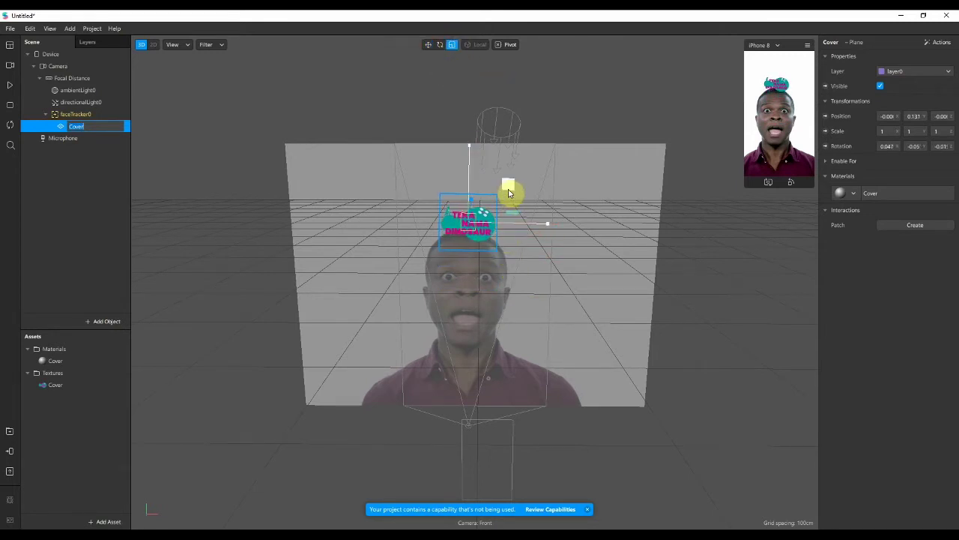
left_click_drag(508, 187, 533, 180)
left_click(721, 398)
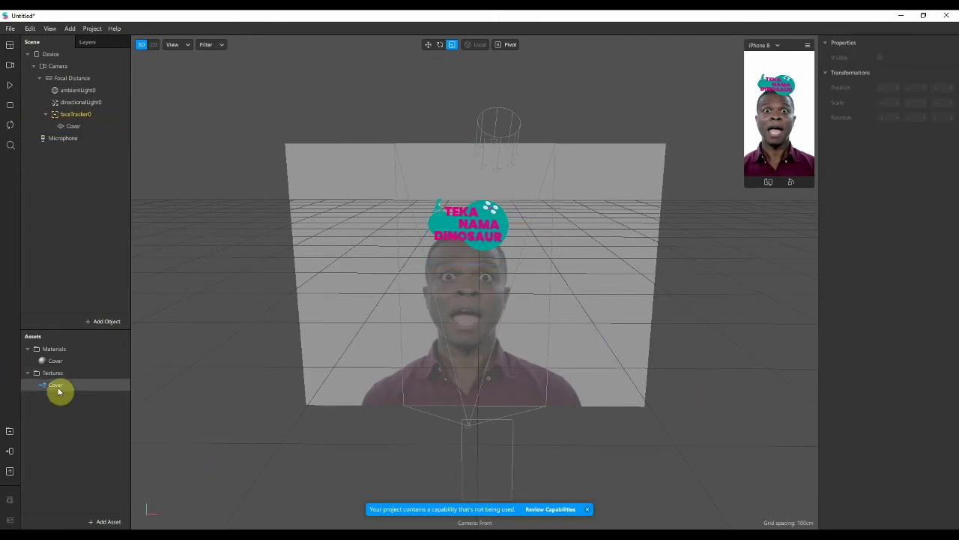
left_click(588, 509)
Step: Duplicate the Cover plane under the face tracker and rename the copy as Soalan
left_click(73, 126)
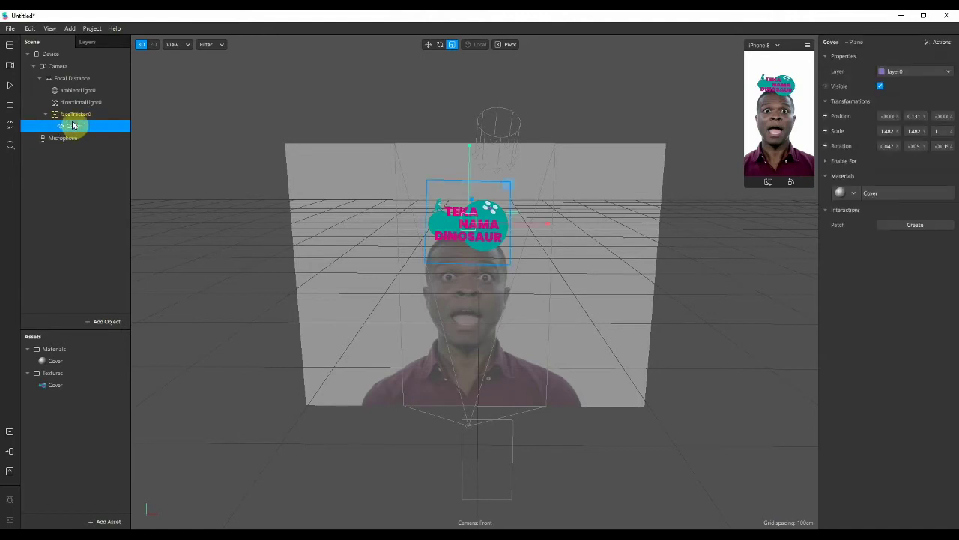
right_click(73, 126)
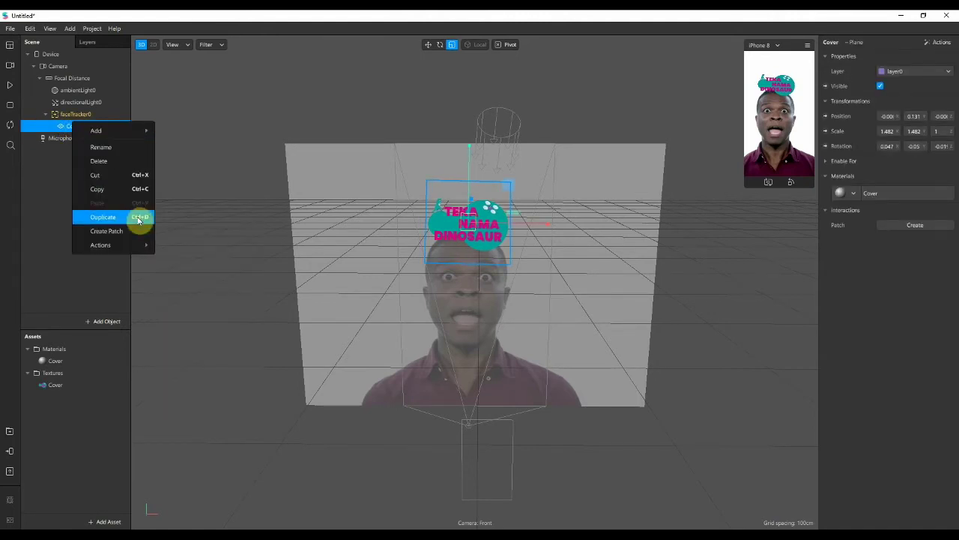
left_click(48, 193)
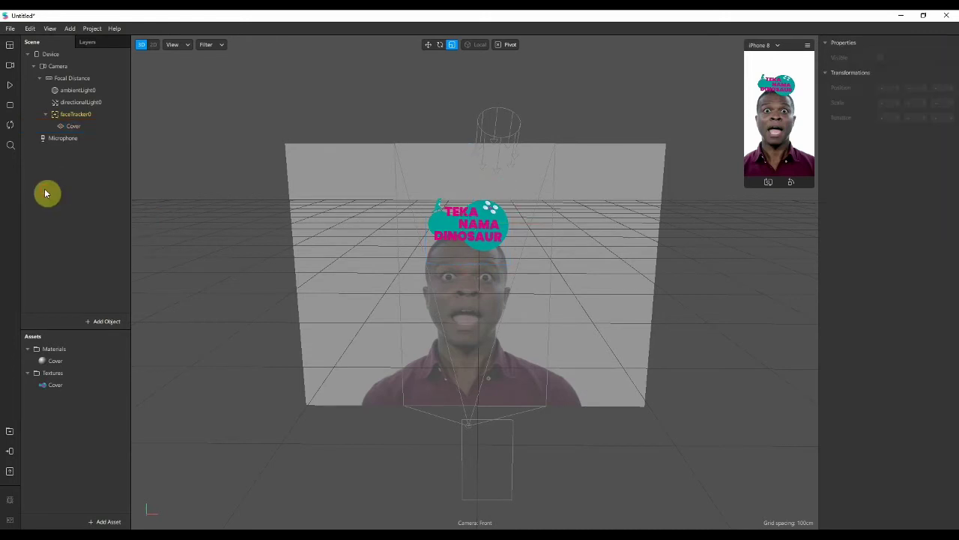
left_click(89, 128)
right_click(90, 127)
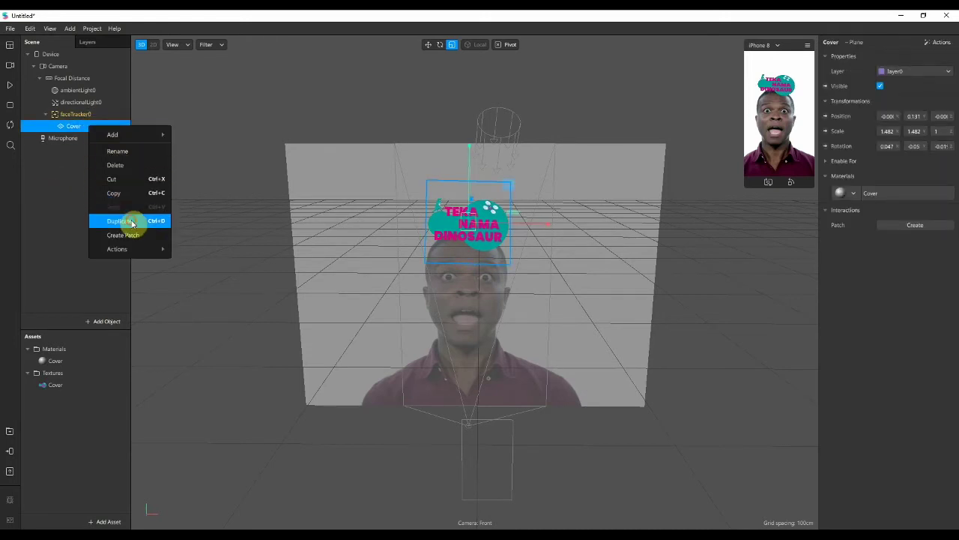
left_click(128, 217)
double_click(91, 140)
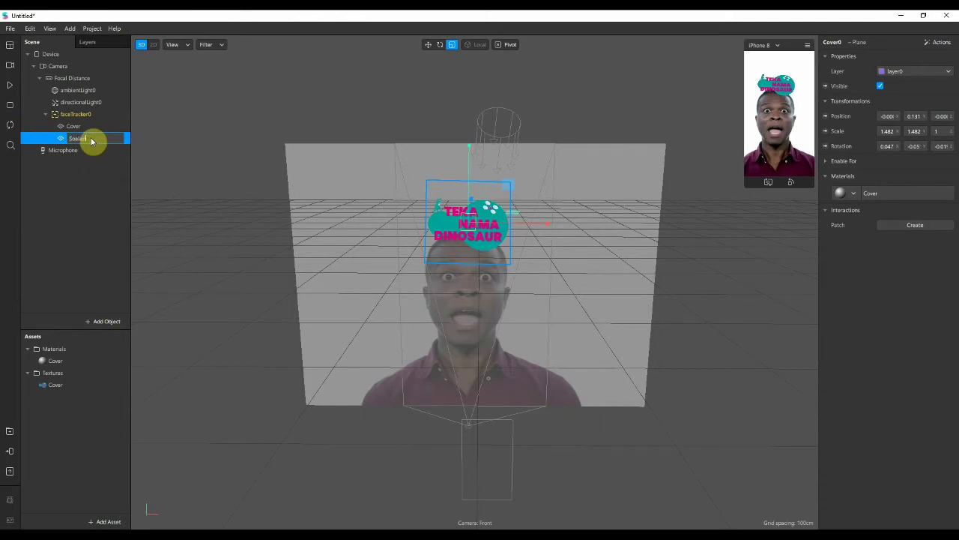
key("Return")
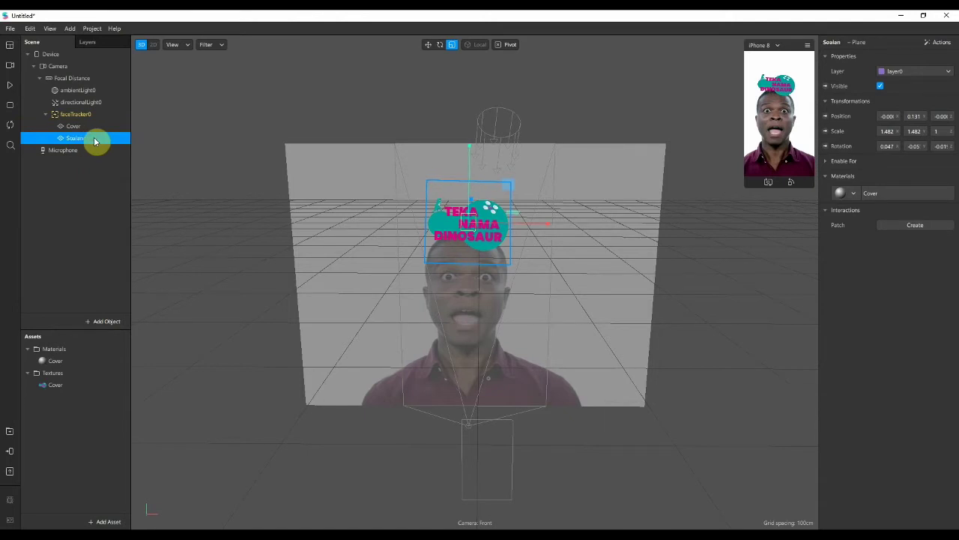
Step: Assign a new material to the Soalan plane and rename that material as Soalan
left_click(853, 193)
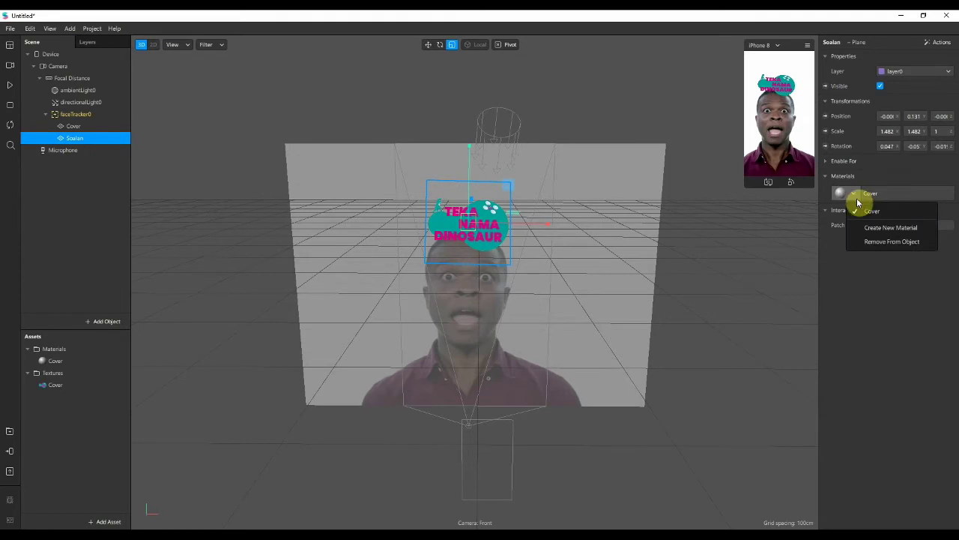
left_click(888, 227)
double_click(62, 373)
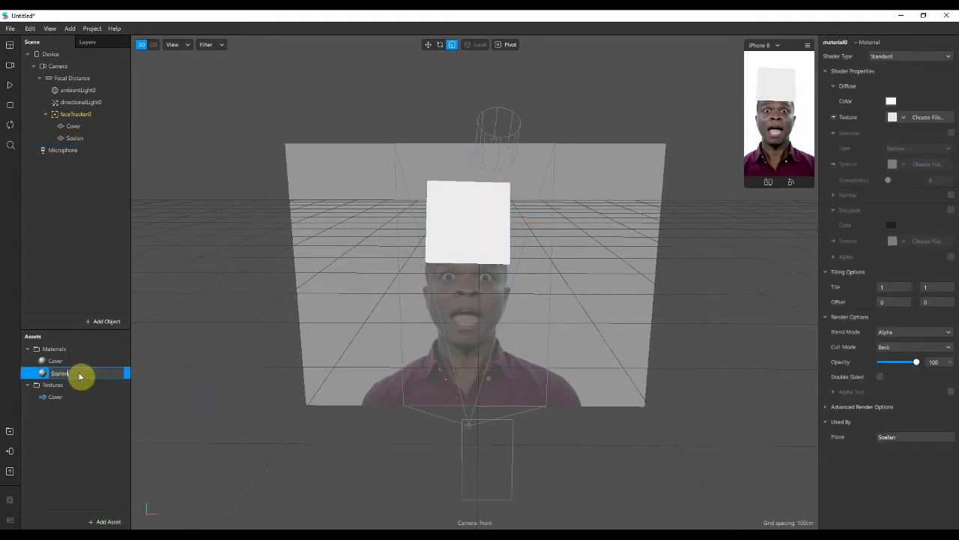
key("Return")
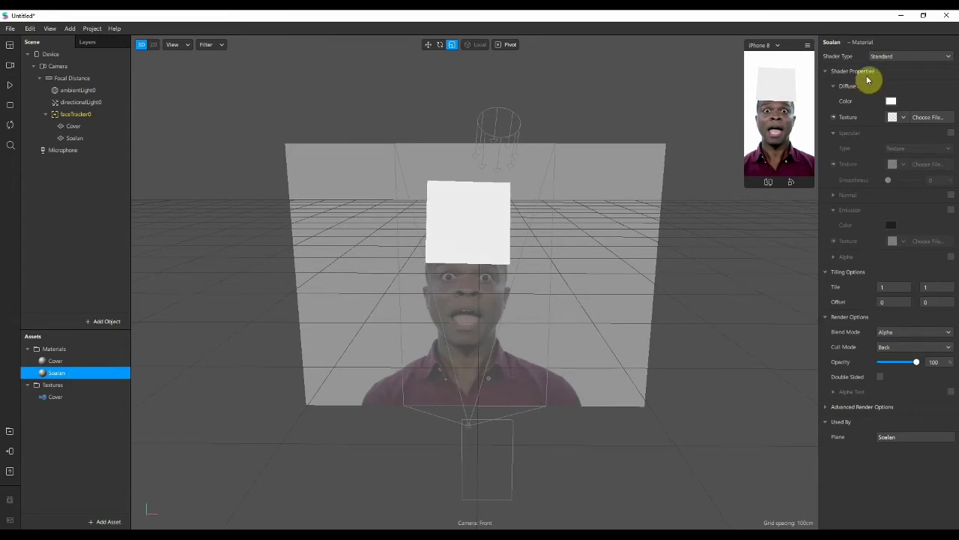
Step: Create a new animation sequence as the diffuse texture of the Soalan material
left_click(896, 117)
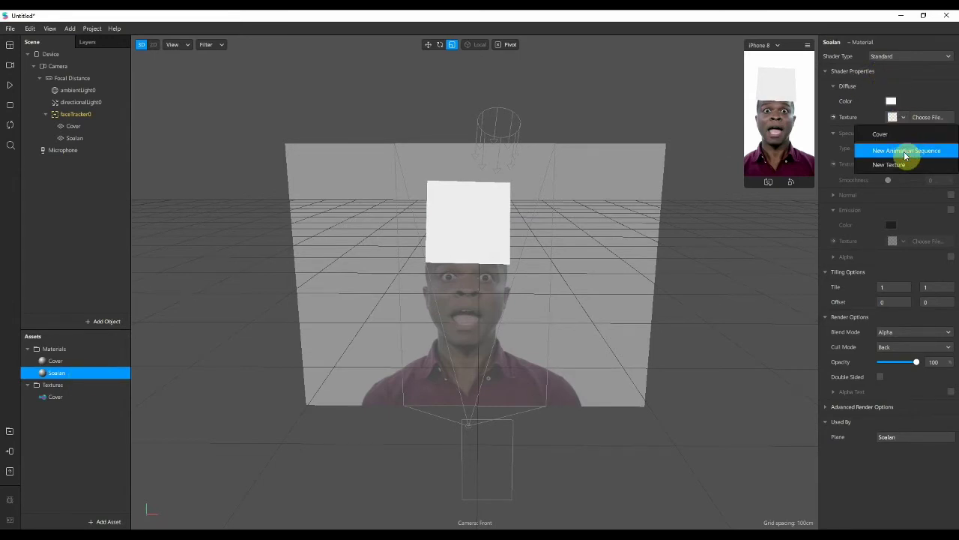
left_click(897, 148)
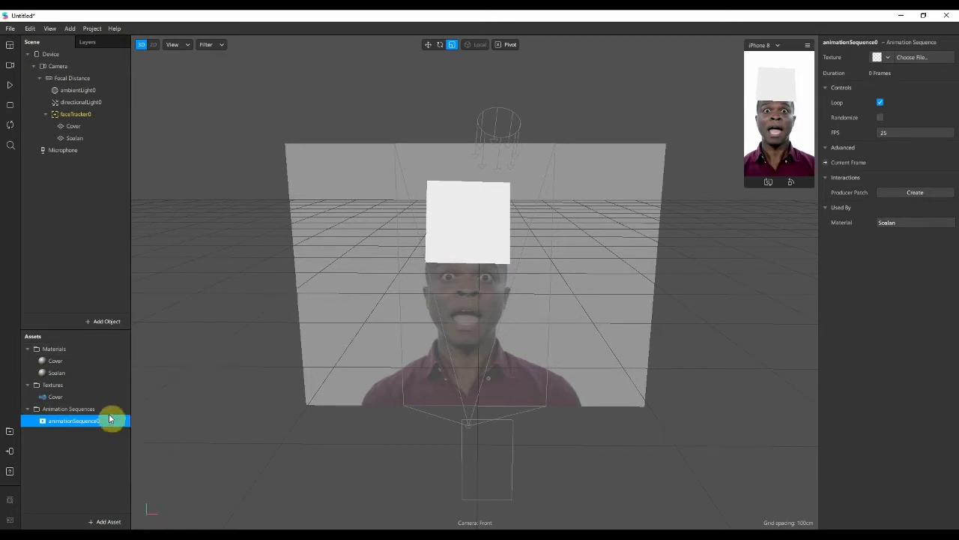
left_click(45, 422)
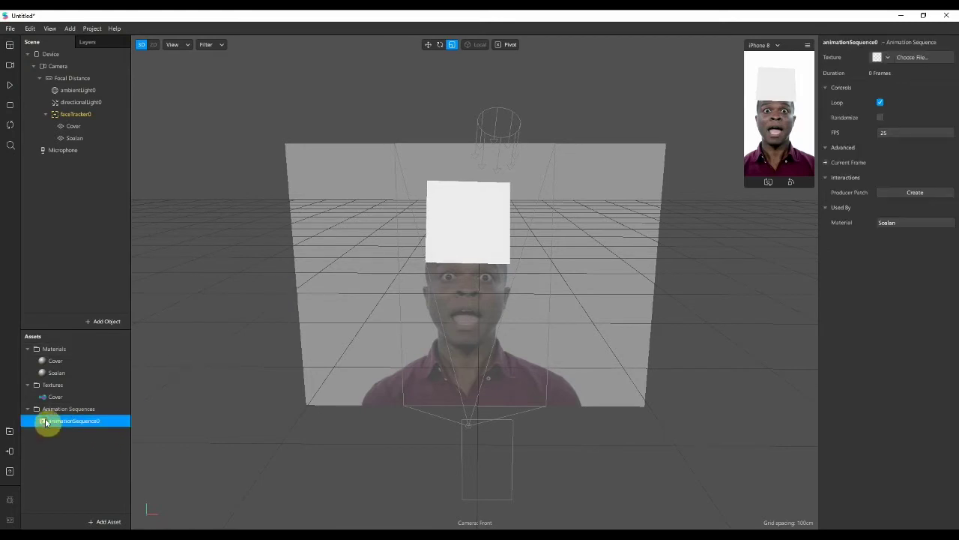
Step: Load images 1 to 5 from the Soalan folder as the animation sequence's image texture
left_click(883, 57)
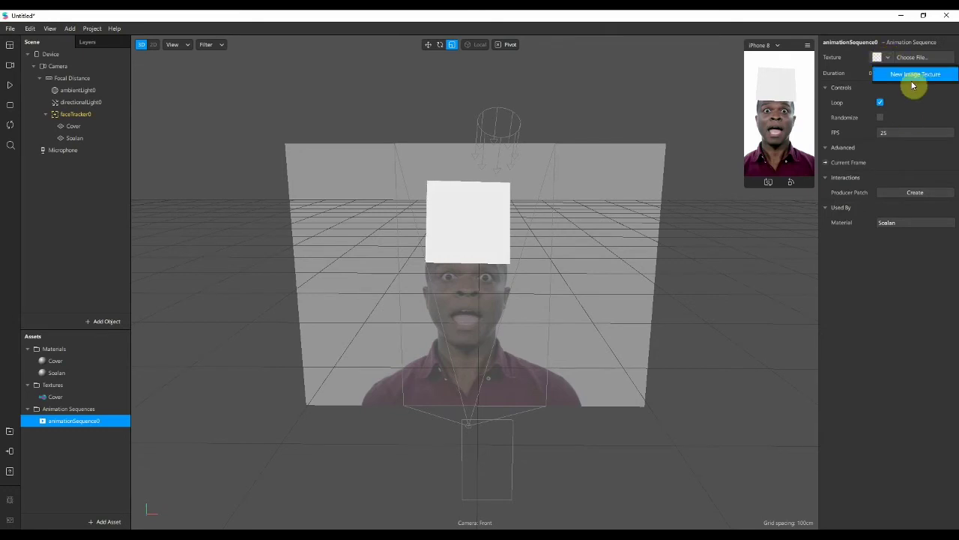
left_click(914, 74)
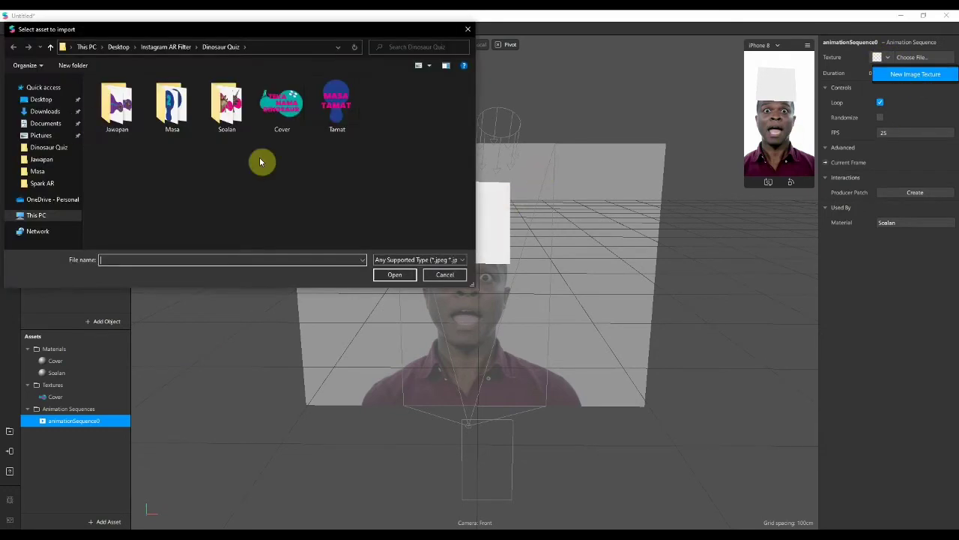
double_click(217, 105)
left_click_drag(389, 168, 88, 69)
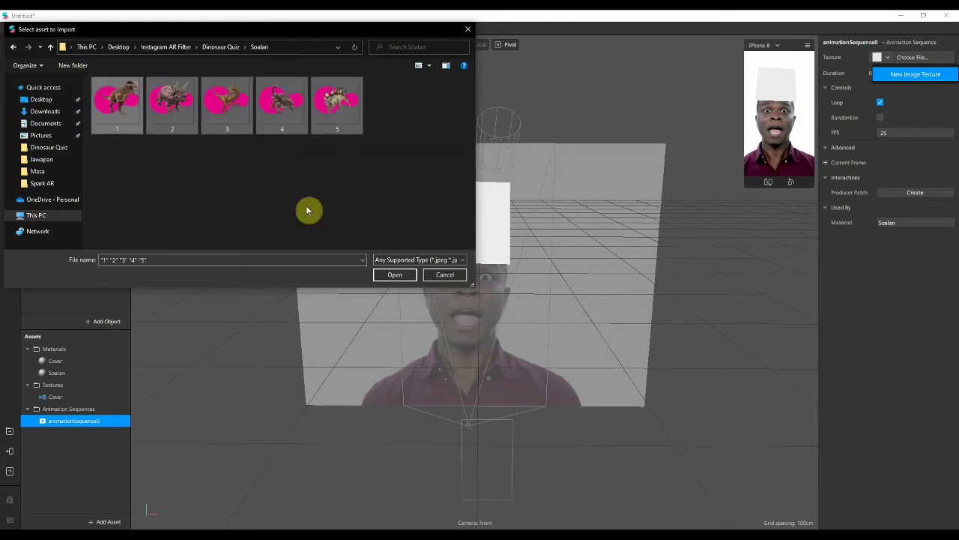
left_click(397, 275)
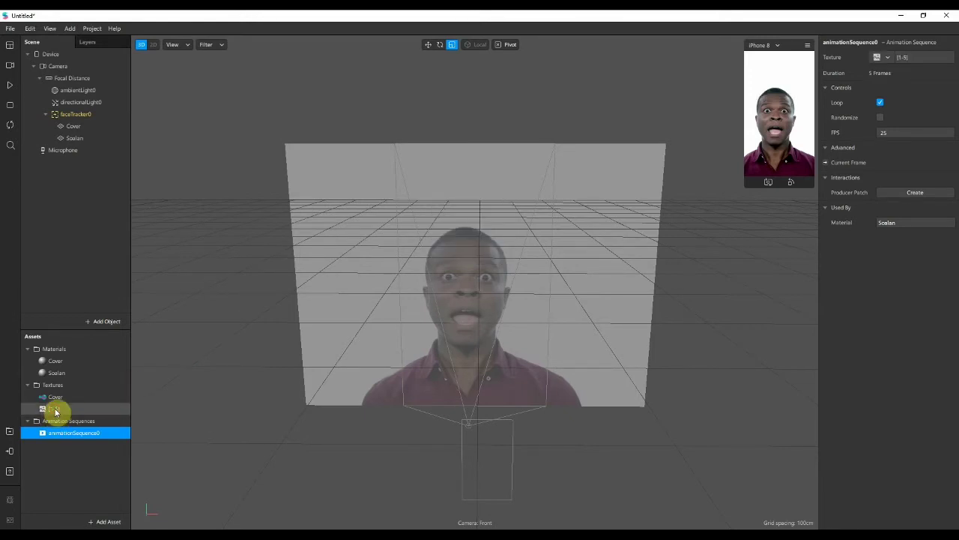
Step: Rename the imported texture sequence as QUE and the animation sequence as Soalan
left_click(55, 410)
right_click(55, 411)
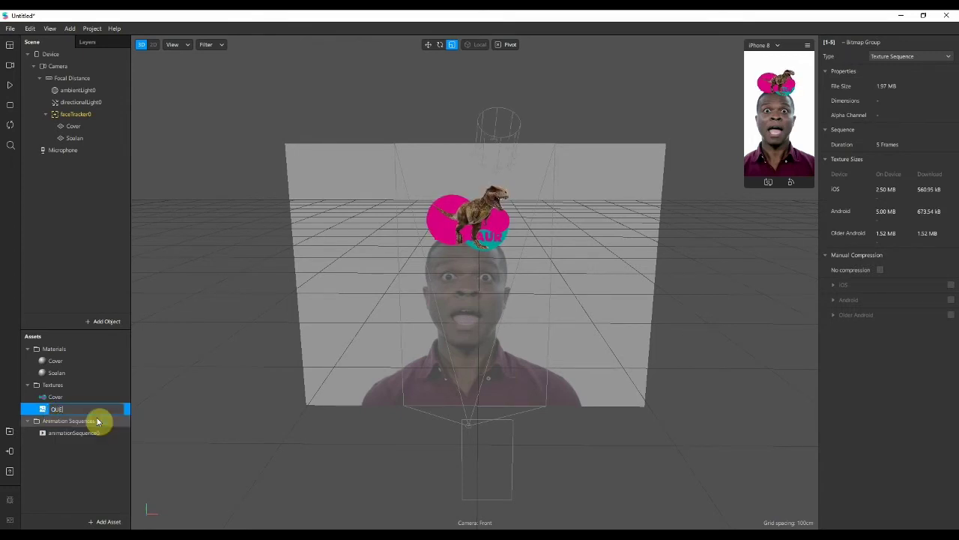
left_click(95, 432)
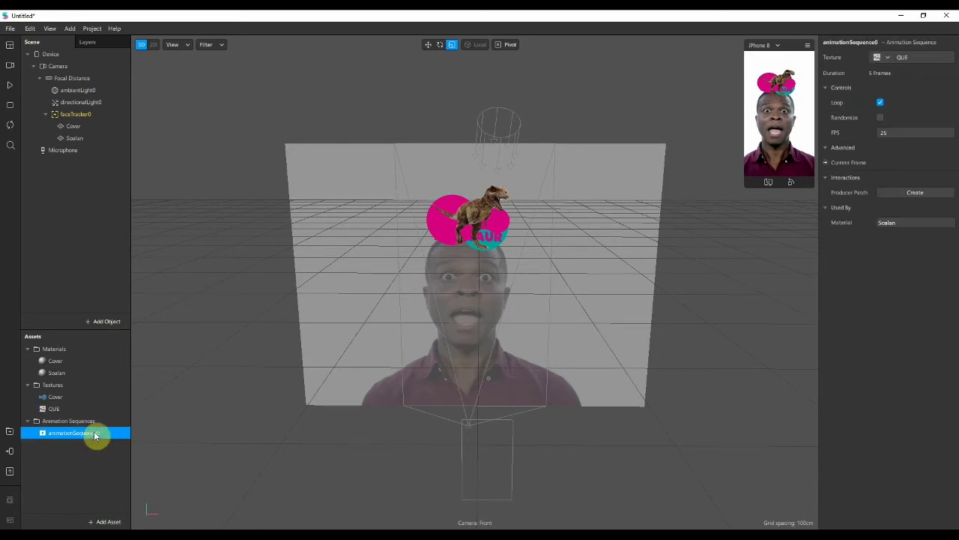
right_click(93, 433)
left_click(127, 436)
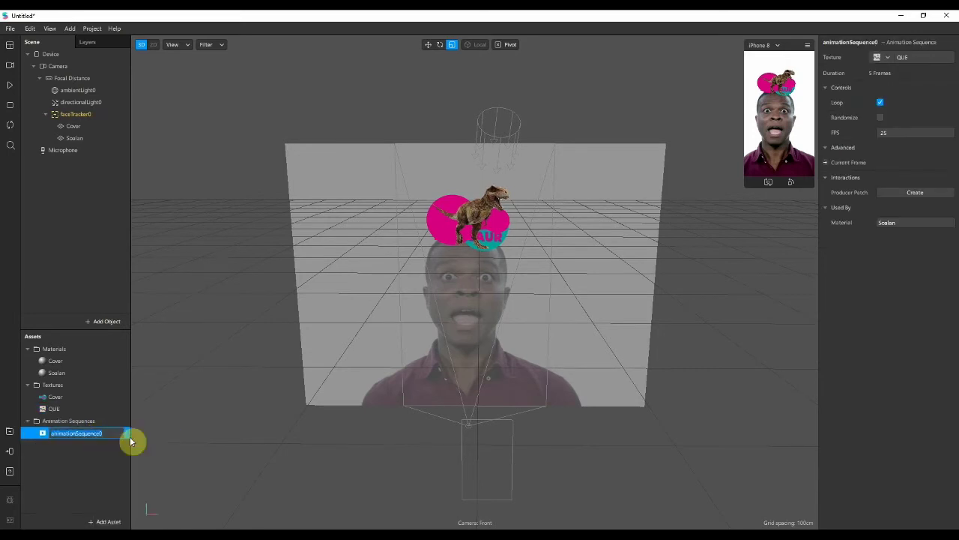
type("Soalan")
key("Return")
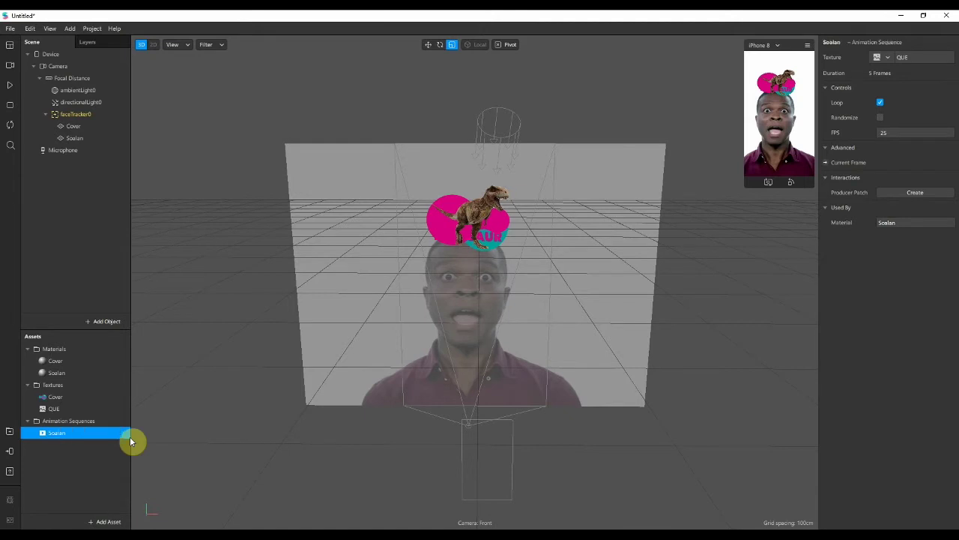
left_click(92, 453)
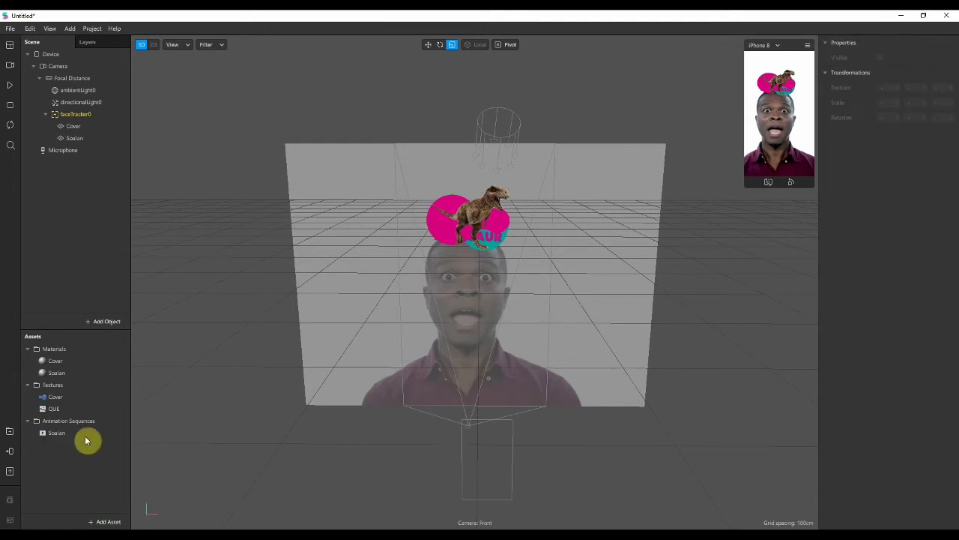
left_click(83, 433)
Step: Duplicate the Soalan plane under the face tracker and rename the copy as Jawapan
left_click(79, 138)
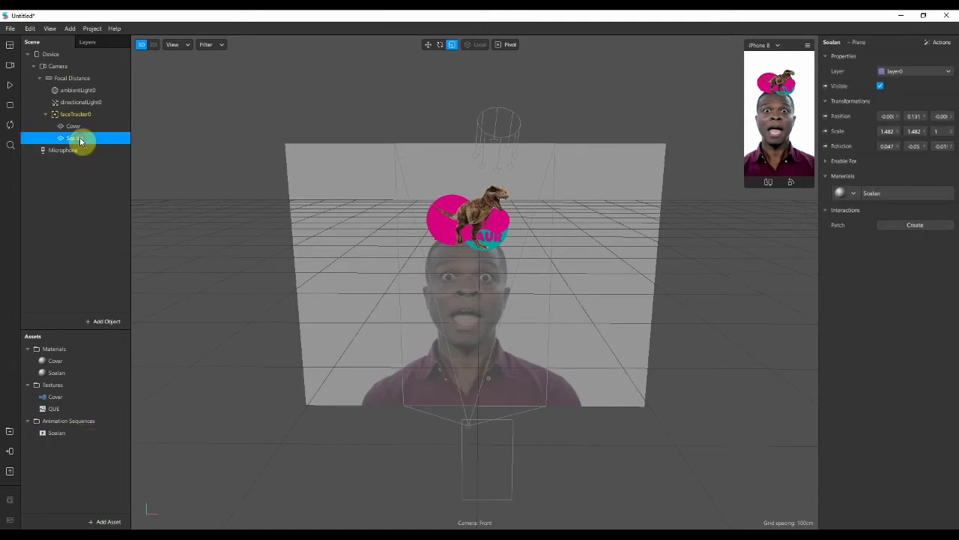
right_click(79, 138)
left_click(133, 233)
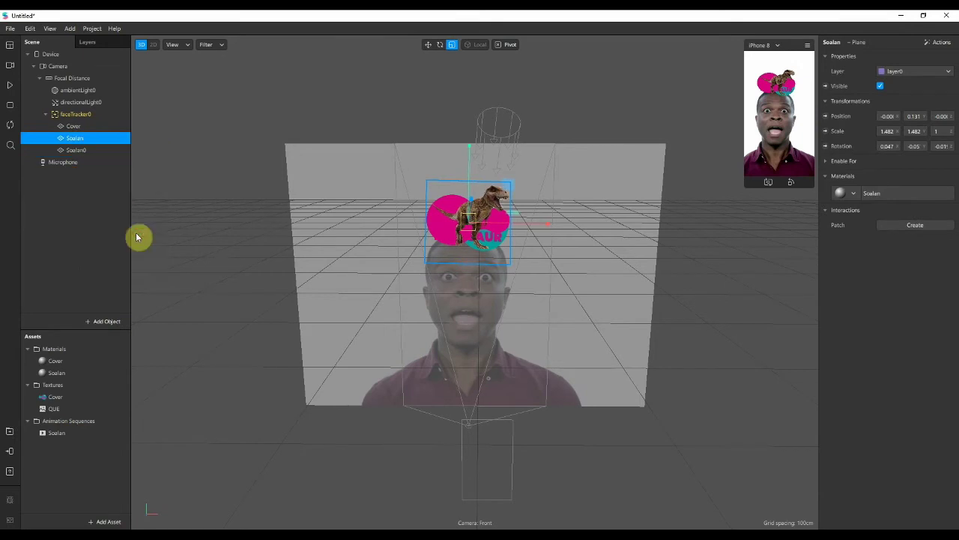
double_click(95, 151)
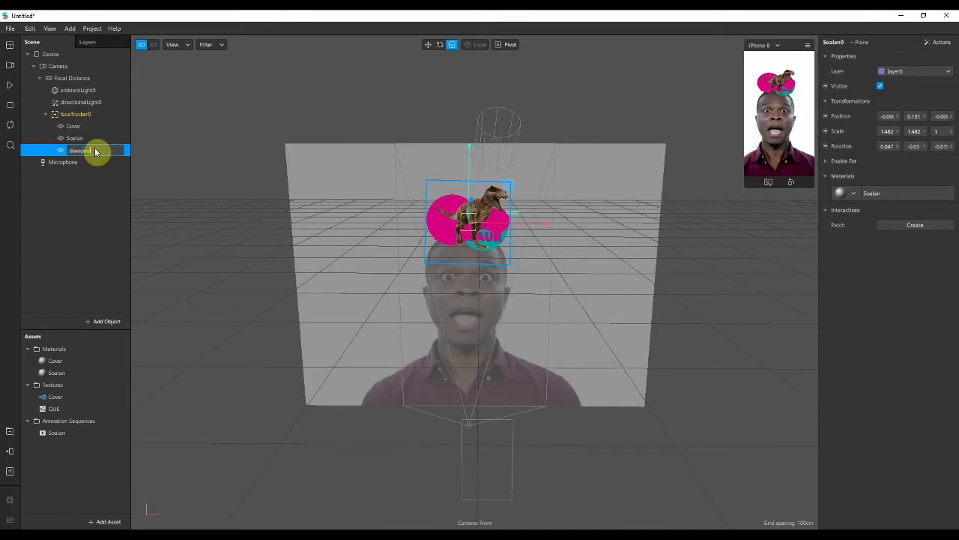
type("Jawapan")
key("Return")
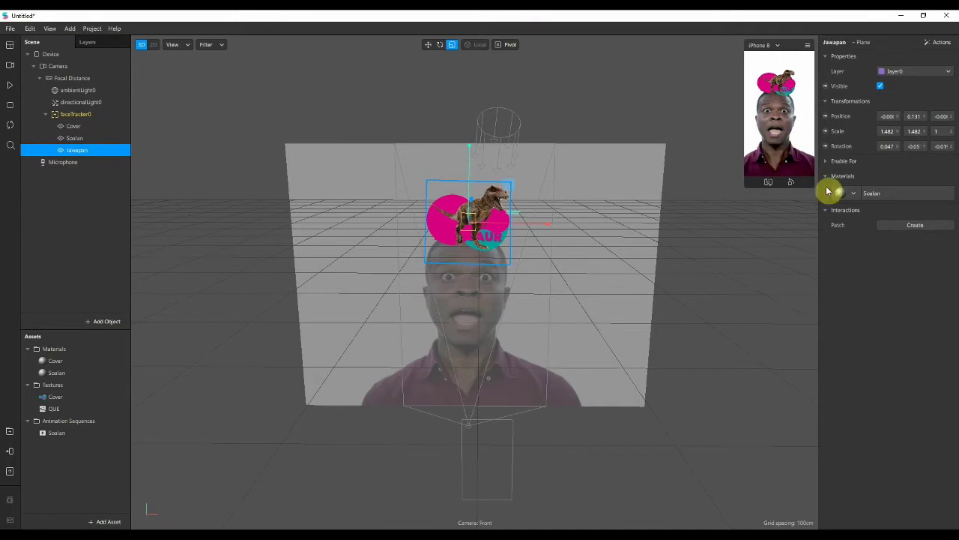
Step: Assign a newly created material to the Jawapan plane in place of the Soalan material
left_click(854, 194)
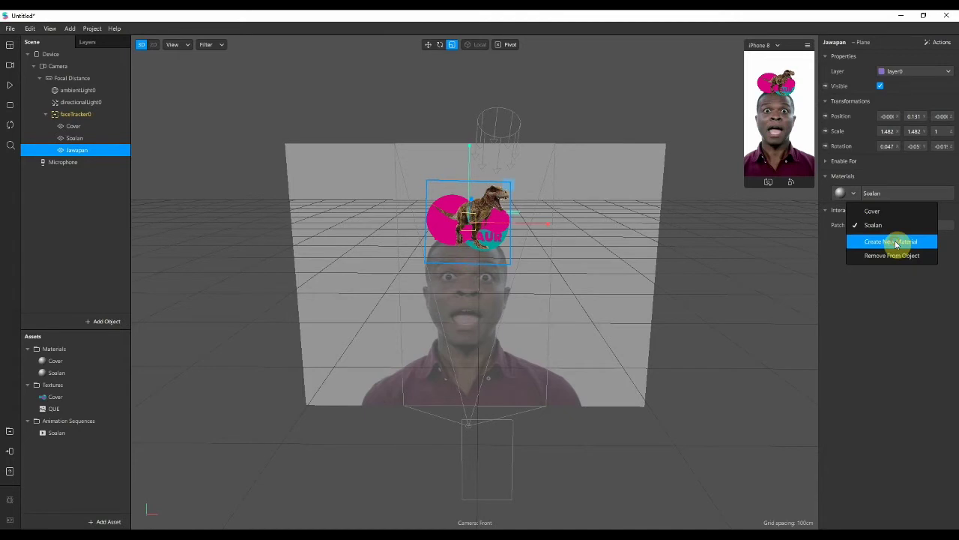
left_click(897, 242)
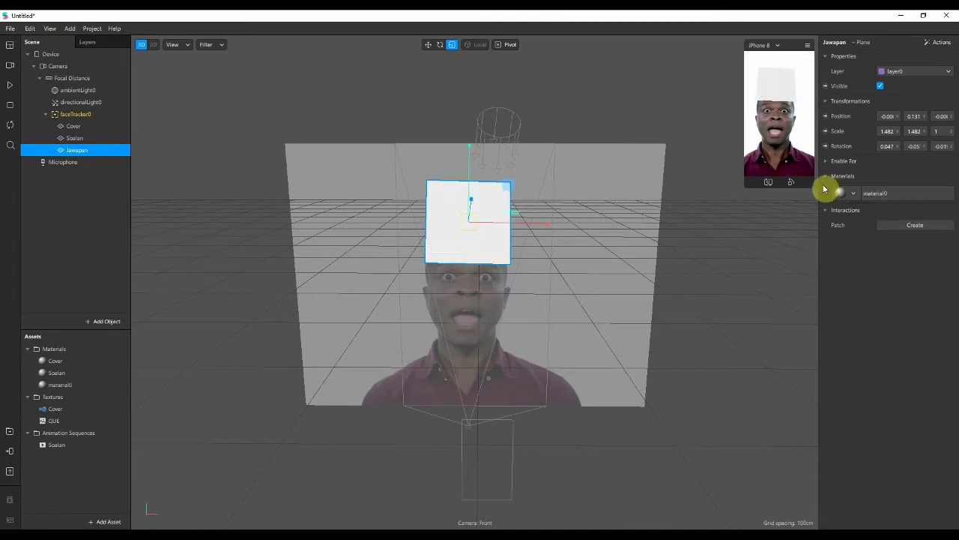
Step: Rename the material used by the Jawapan plane as Jawapan
left_click(99, 383)
right_click(96, 387)
left_click(106, 394)
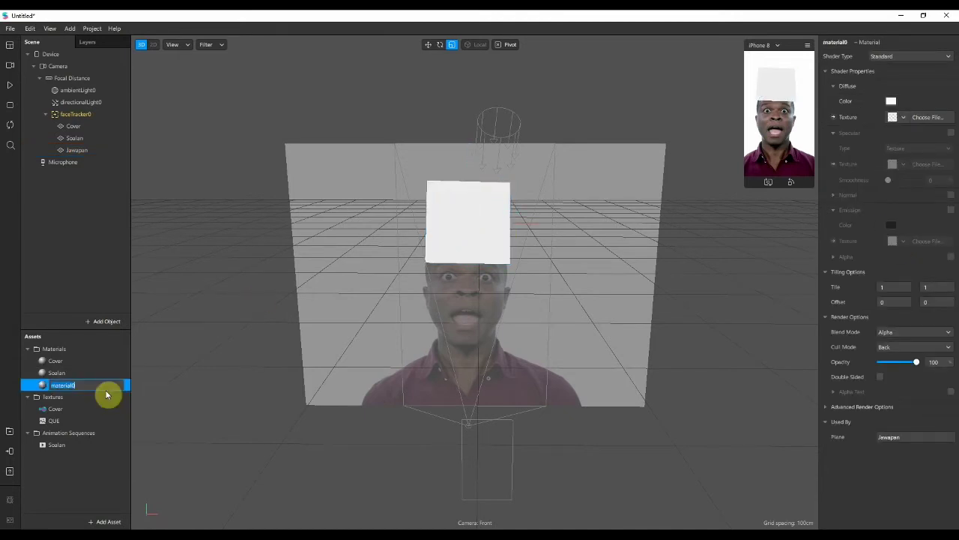
type("Jawapan")
key("Return")
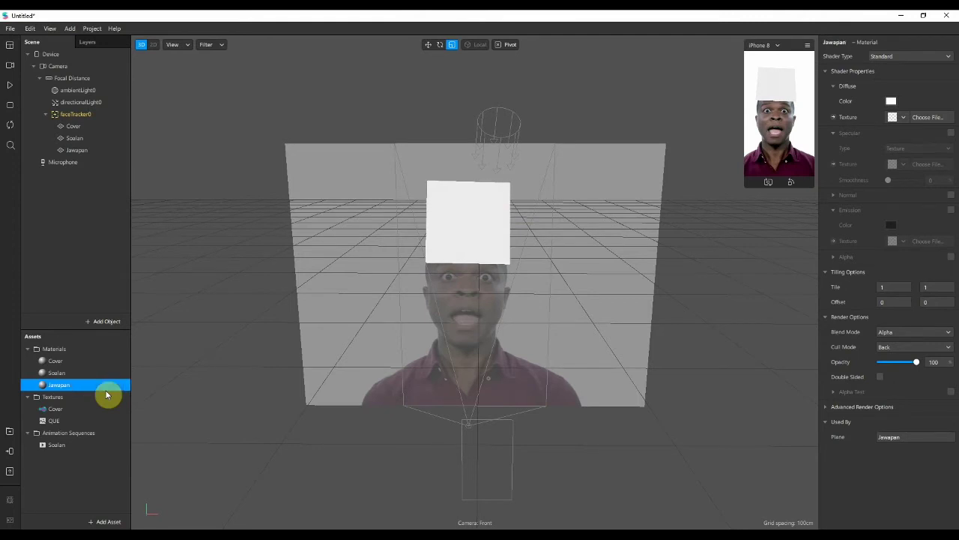
Step: Give the Jawapan material a new animation sequence as its texture and name the sequence Jawapan
left_click(71, 445)
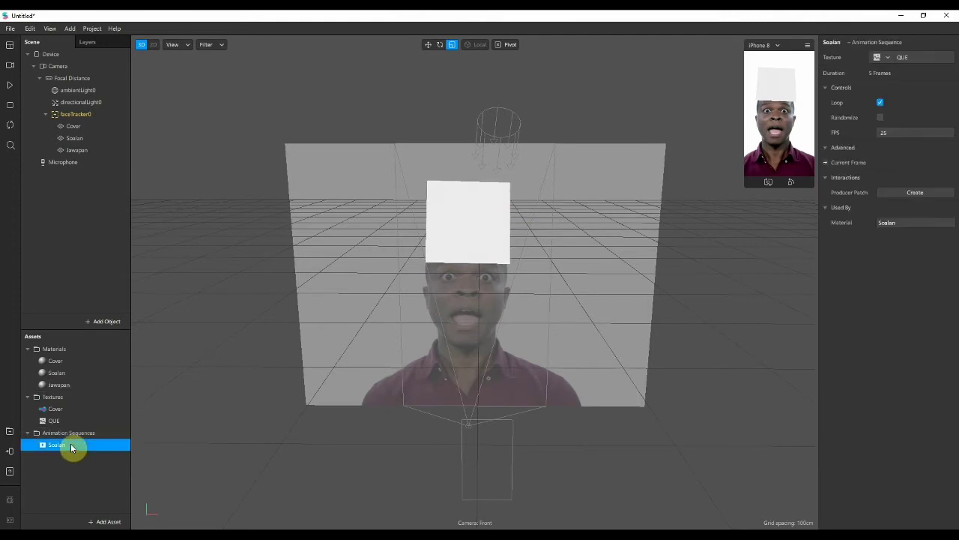
left_click(72, 383)
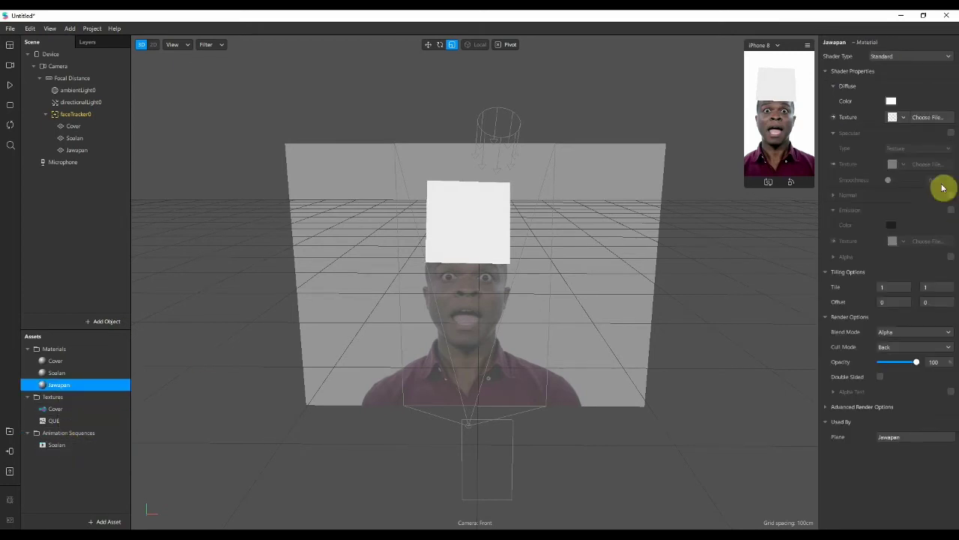
left_click(903, 118)
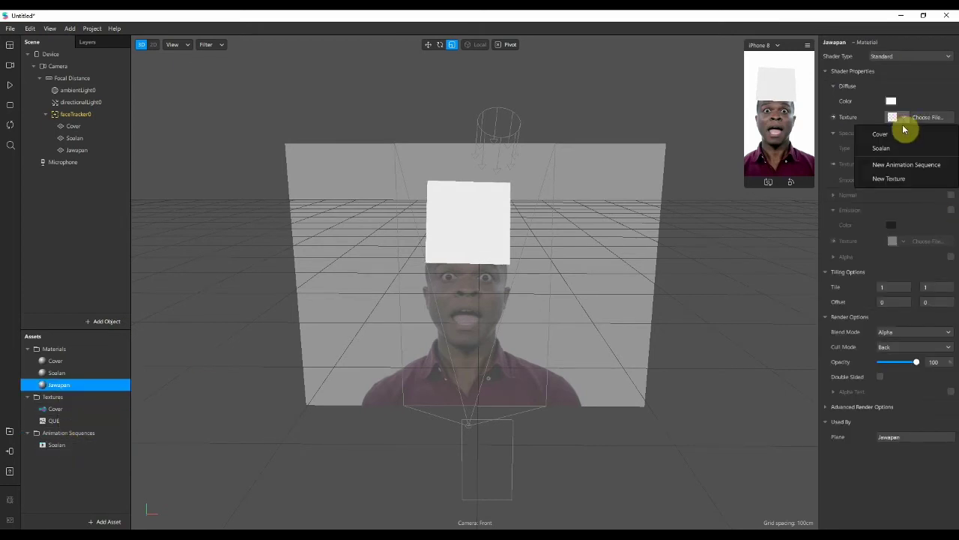
left_click(913, 170)
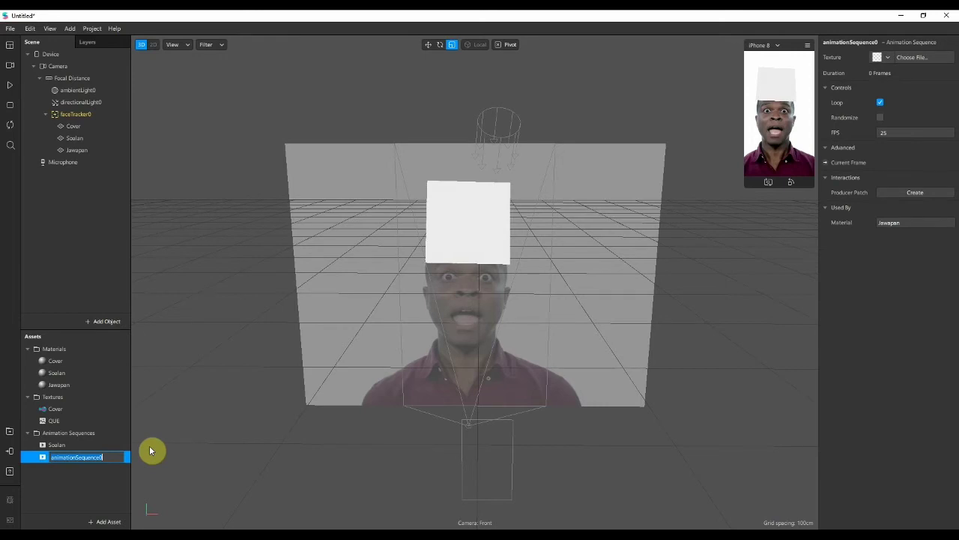
type("Jawapan")
key("Return")
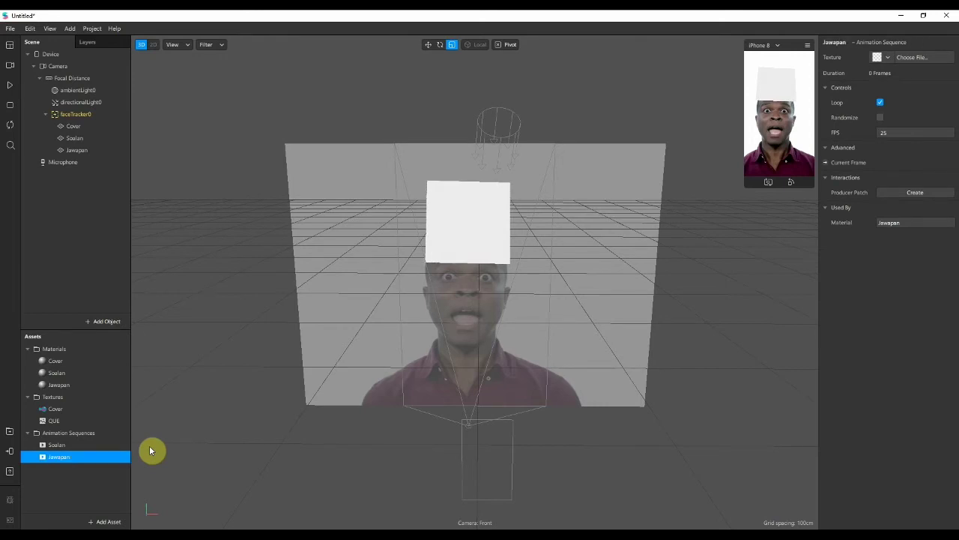
Step: Load images 1 to 5 from the Dinosaur Quiz Jawapan folder as the Jawapan sequence's image texture
left_click(888, 57)
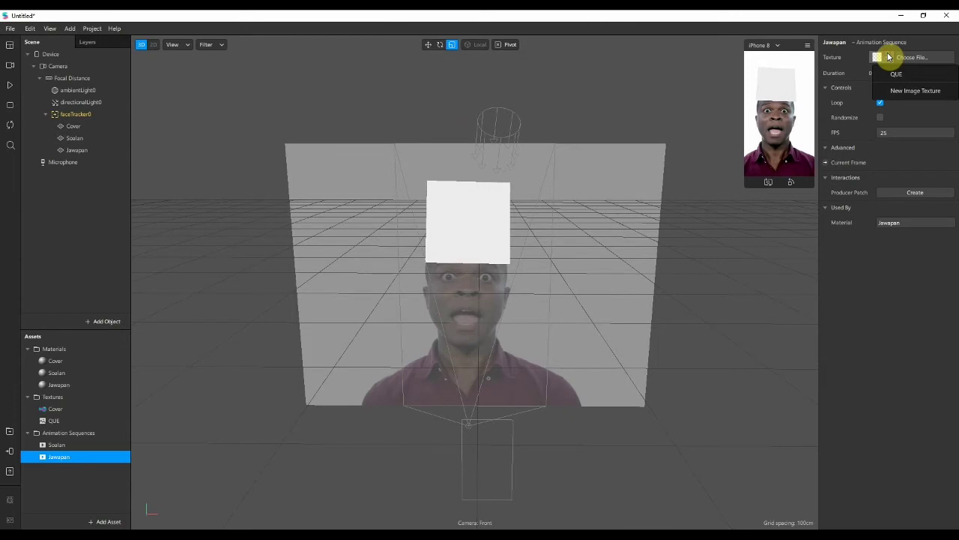
left_click(907, 95)
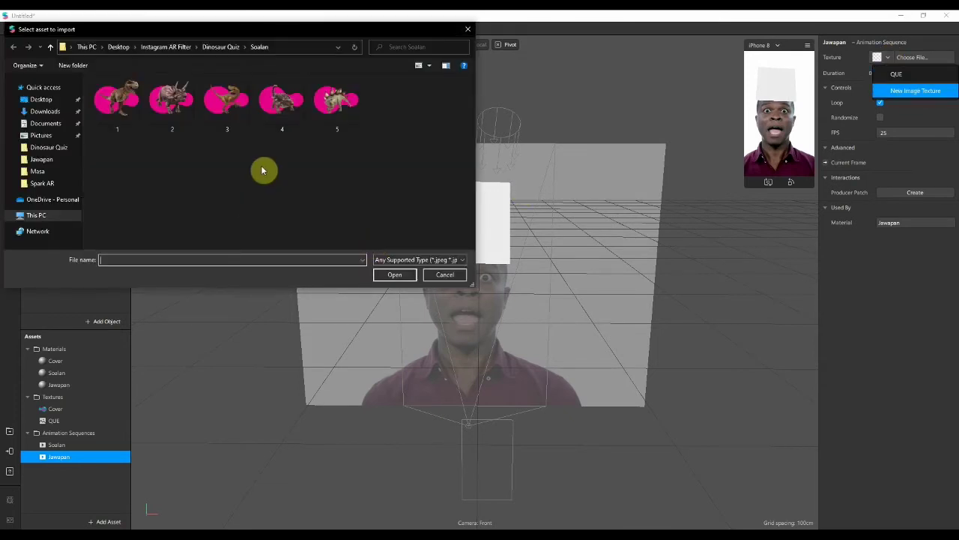
left_click(225, 46)
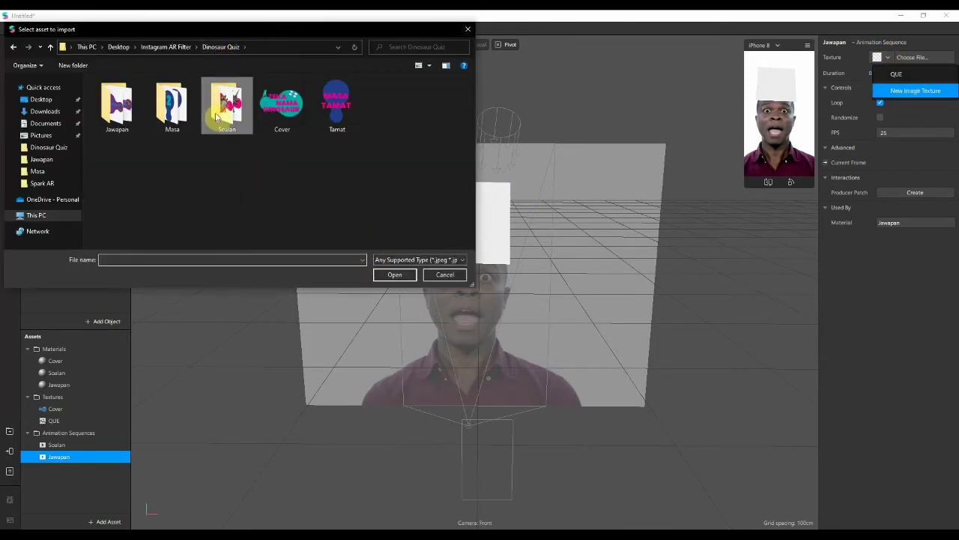
double_click(118, 108)
left_click_drag(373, 188, 111, 104)
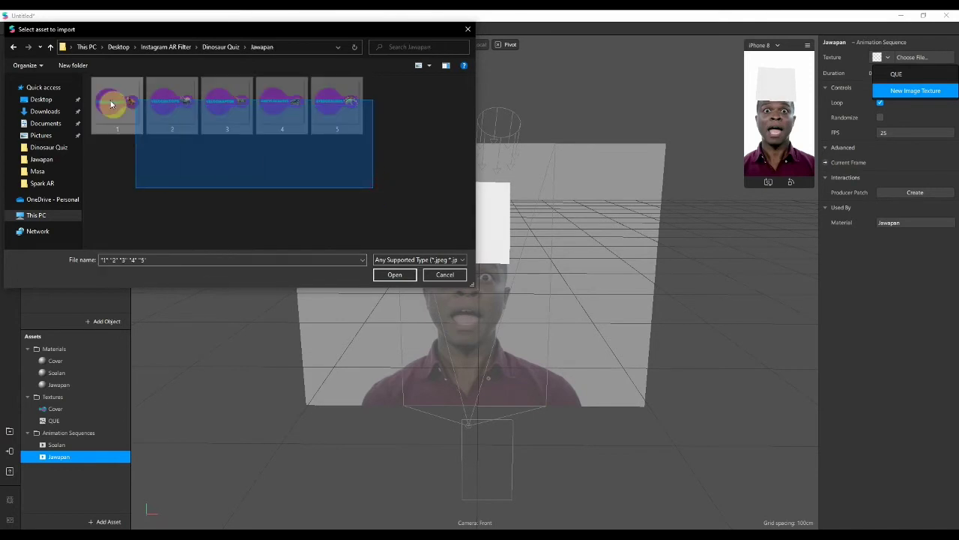
left_click(394, 274)
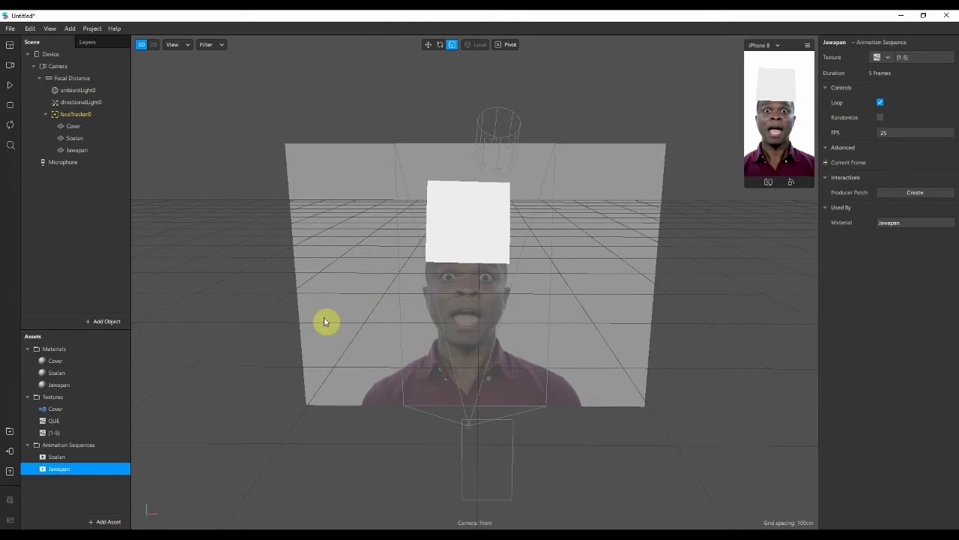
Step: Rename the imported answer texture sequence [1-5] as ANS
double_click(57, 435)
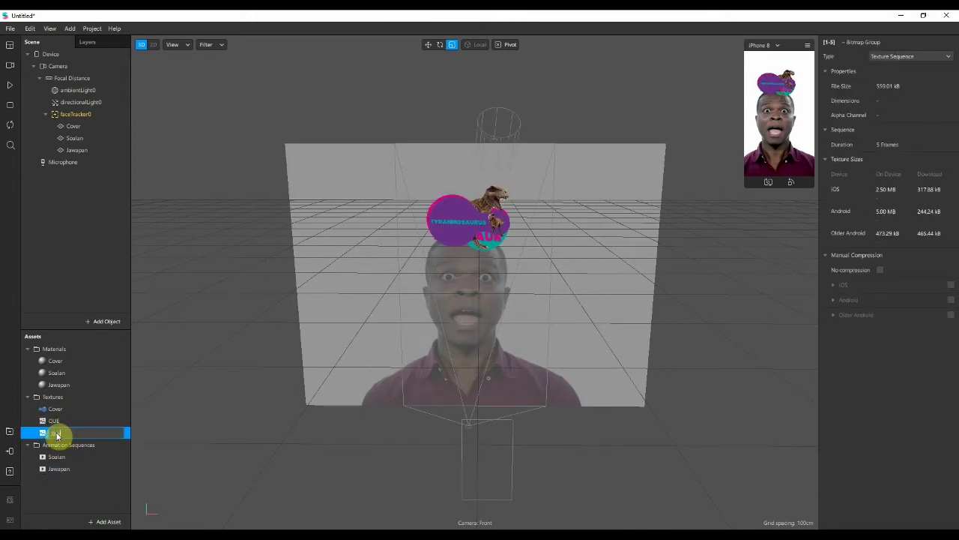
type("ANS")
key("Return")
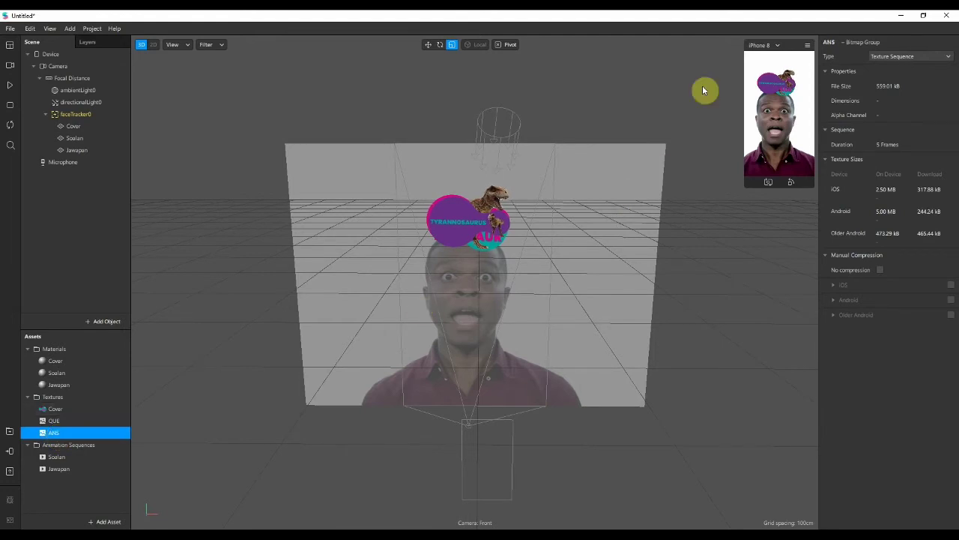
Step: Duplicate the Jawapan plane under the face tracker and rename the copy as Masa
left_click(76, 150)
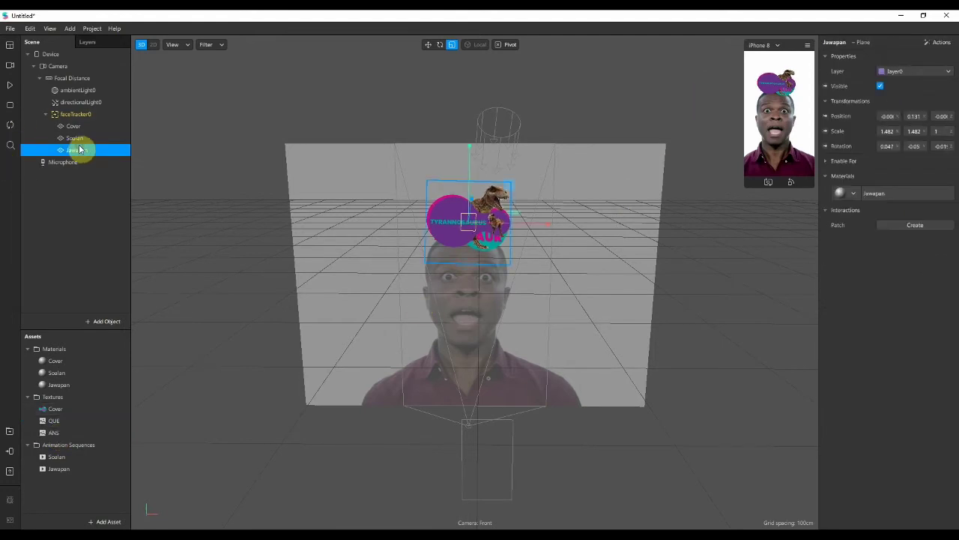
right_click(78, 151)
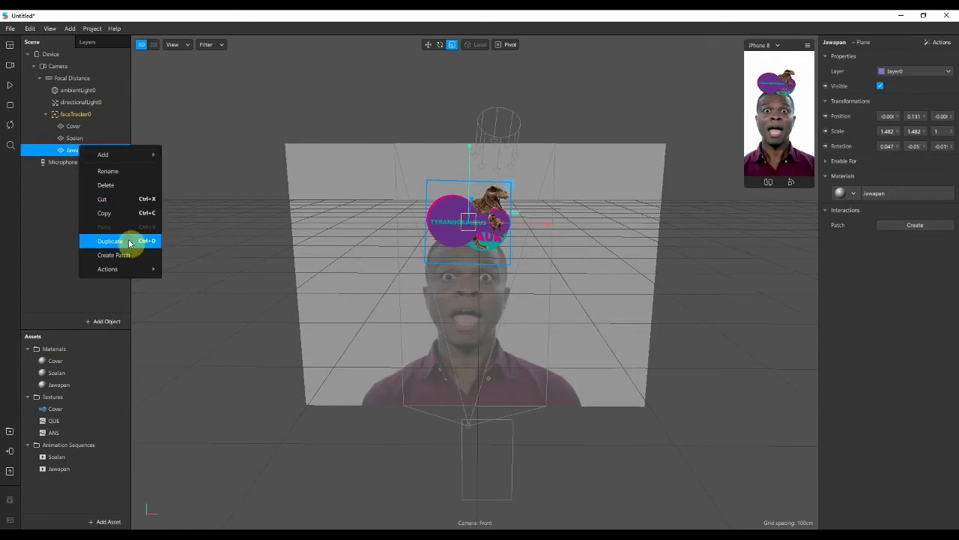
left_click(129, 242)
double_click(90, 163)
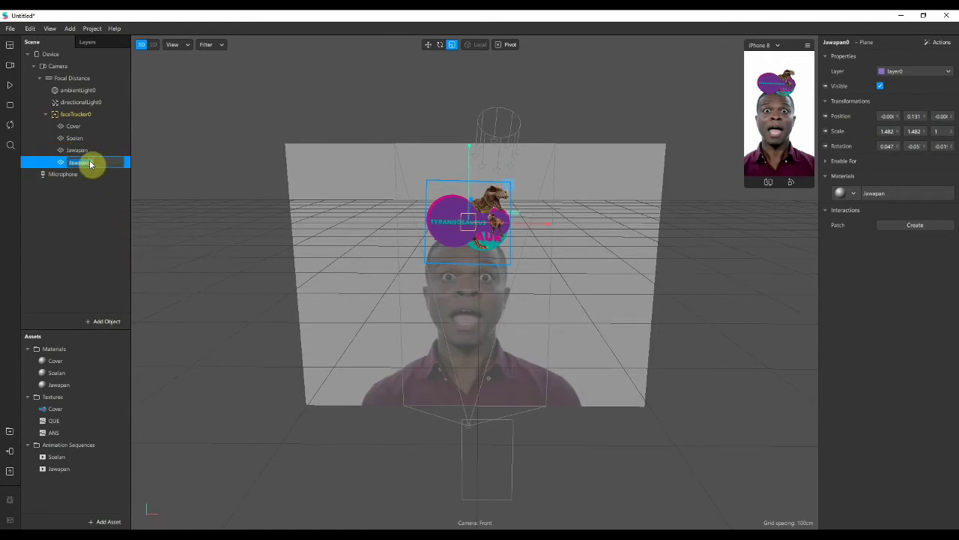
type("Masa")
key("Return")
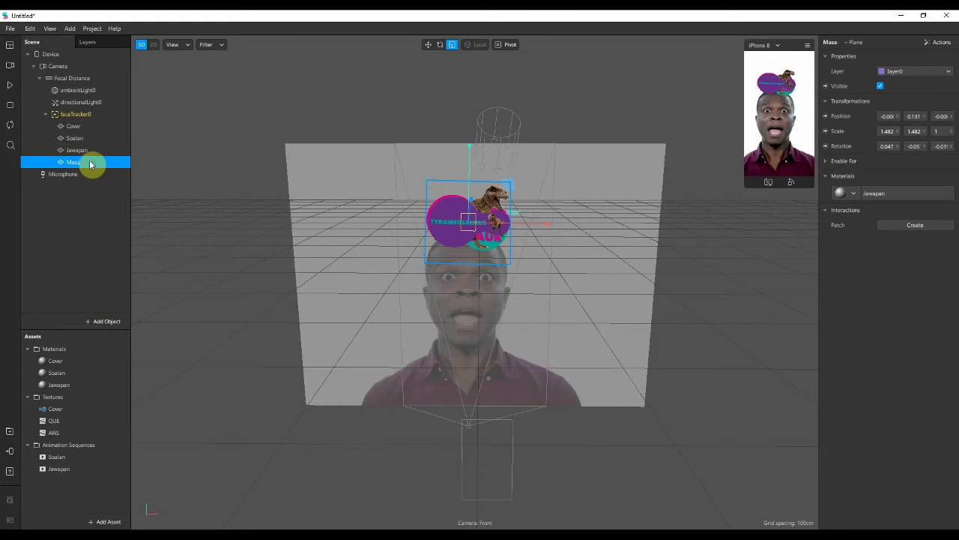
Step: Assign a newly created material to the Masa plane and rename that material as Masa
left_click(858, 195)
left_click(878, 255)
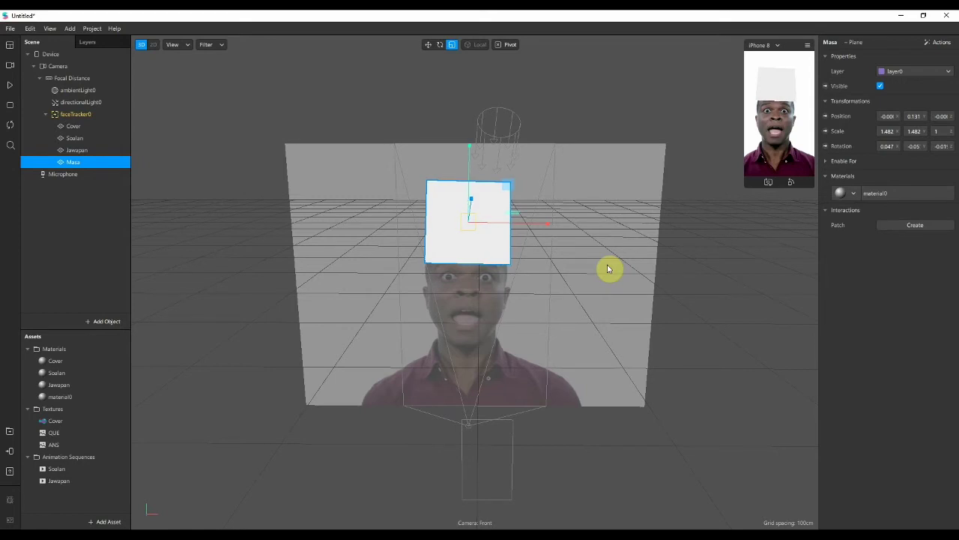
double_click(67, 396)
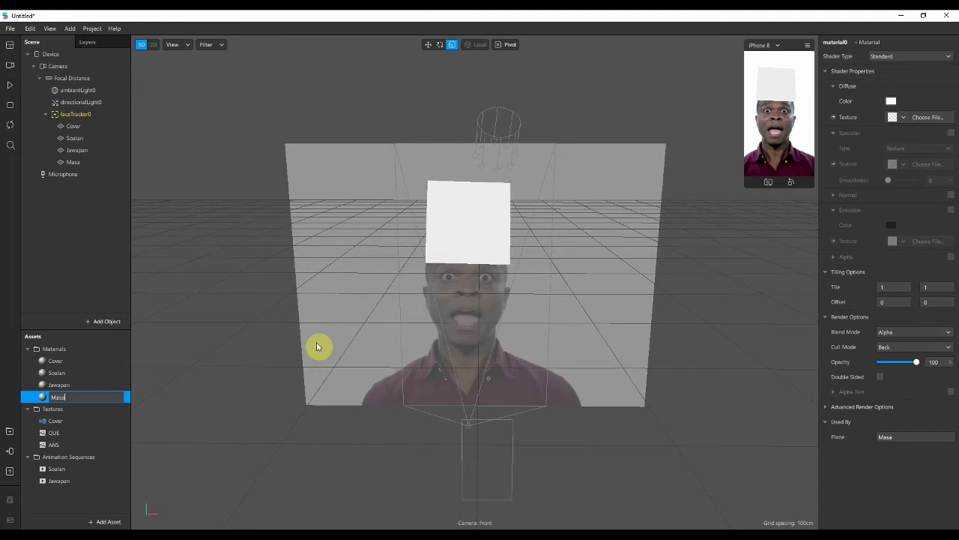
key("Return")
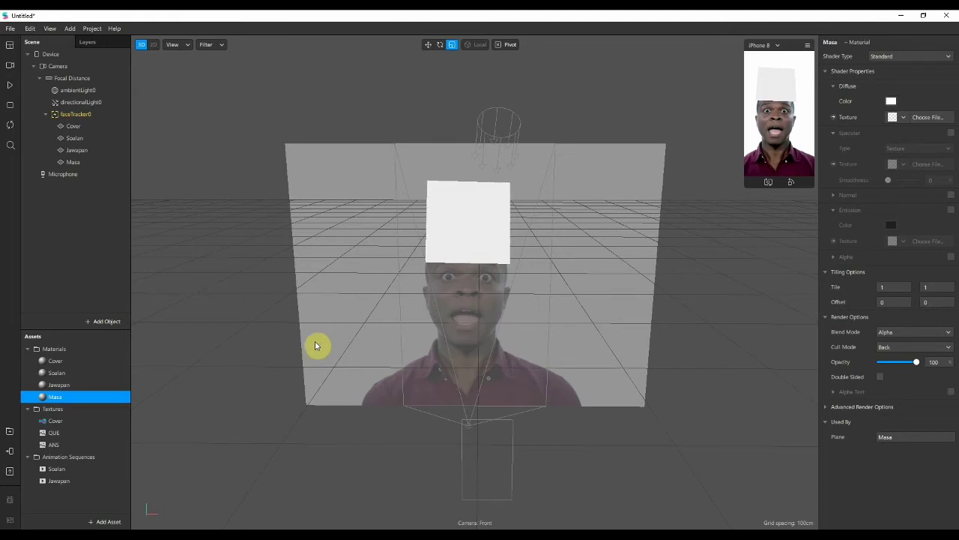
Step: Give the Masa material a new animation sequence as its texture and name the sequence Masa
left_click(903, 117)
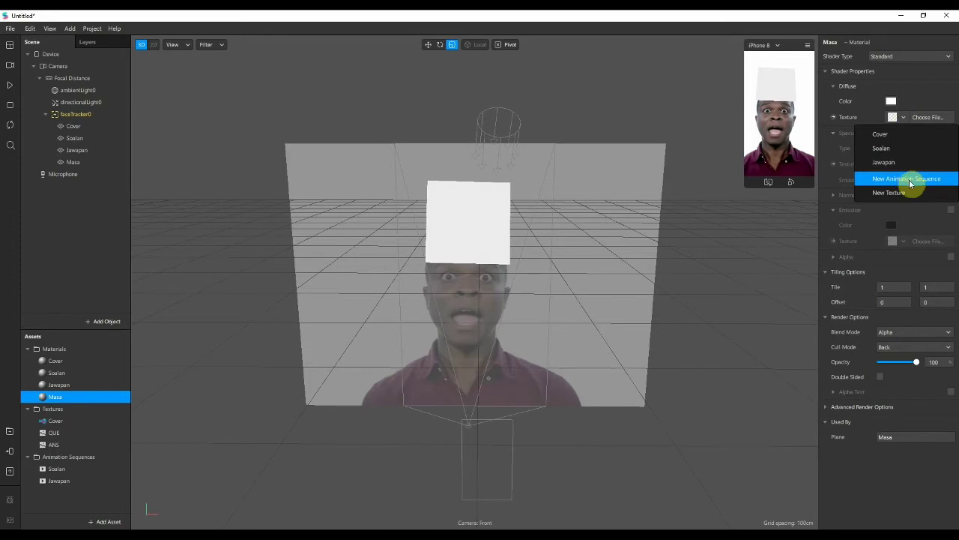
left_click(909, 179)
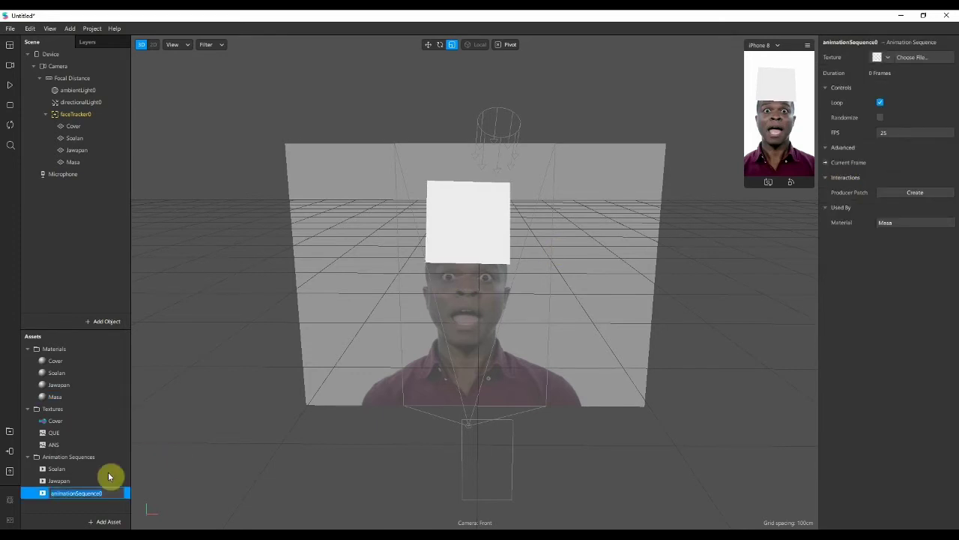
type("MA")
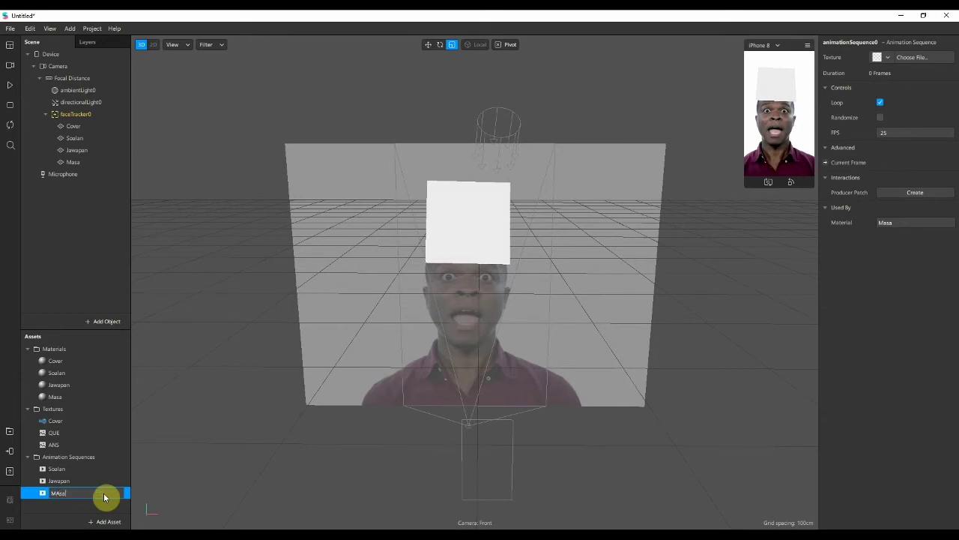
type("sa")
key("Return")
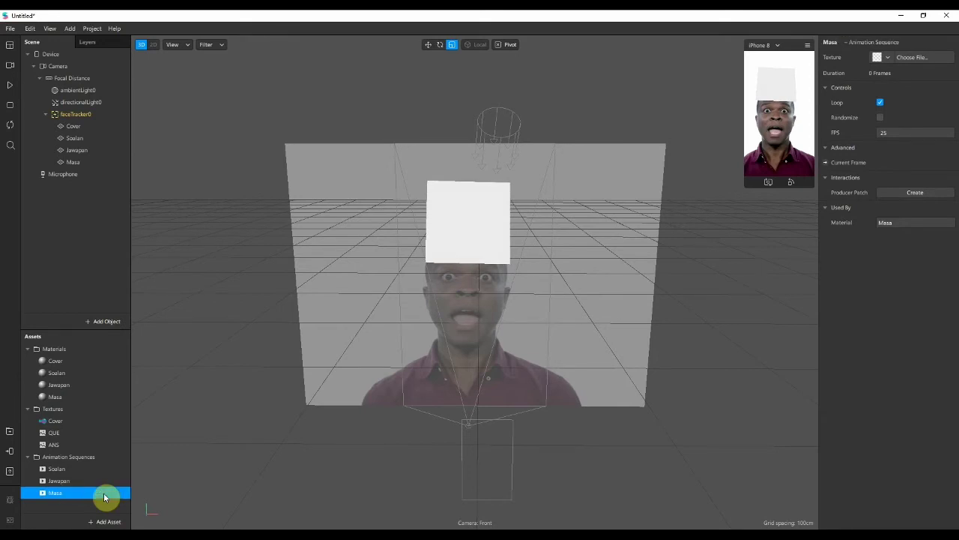
Step: Load images 1 to 8 from the Dinosaur Quiz Masa folder as the Masa sequence's image texture
left_click(885, 57)
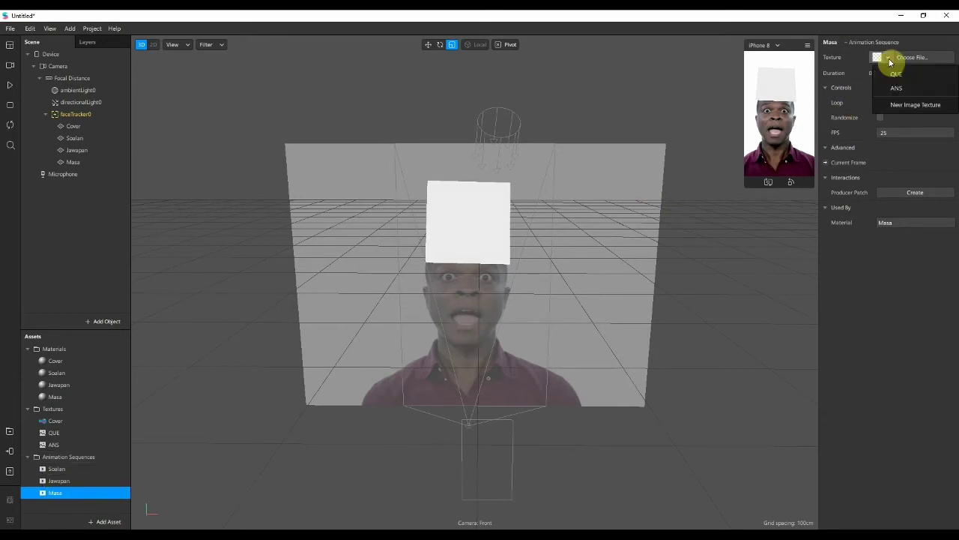
left_click(908, 108)
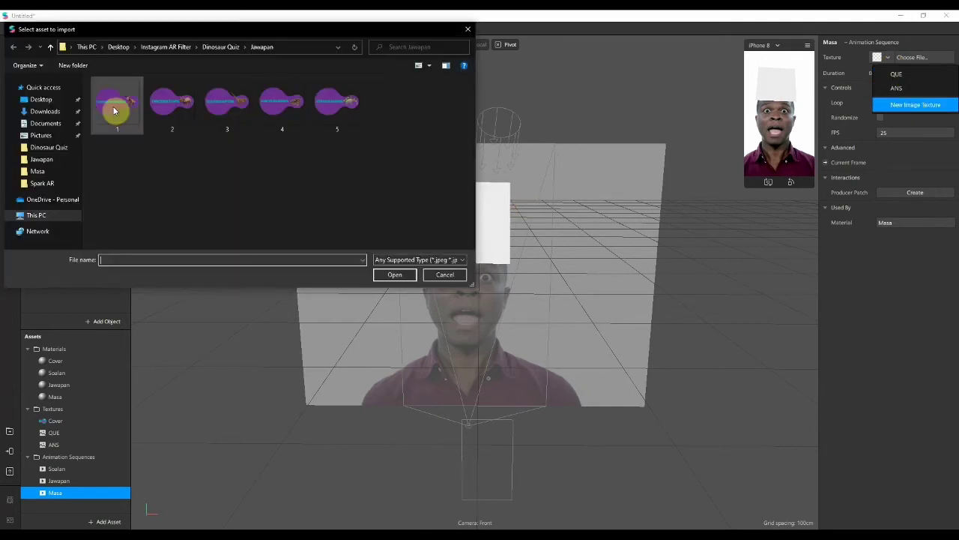
left_click(223, 47)
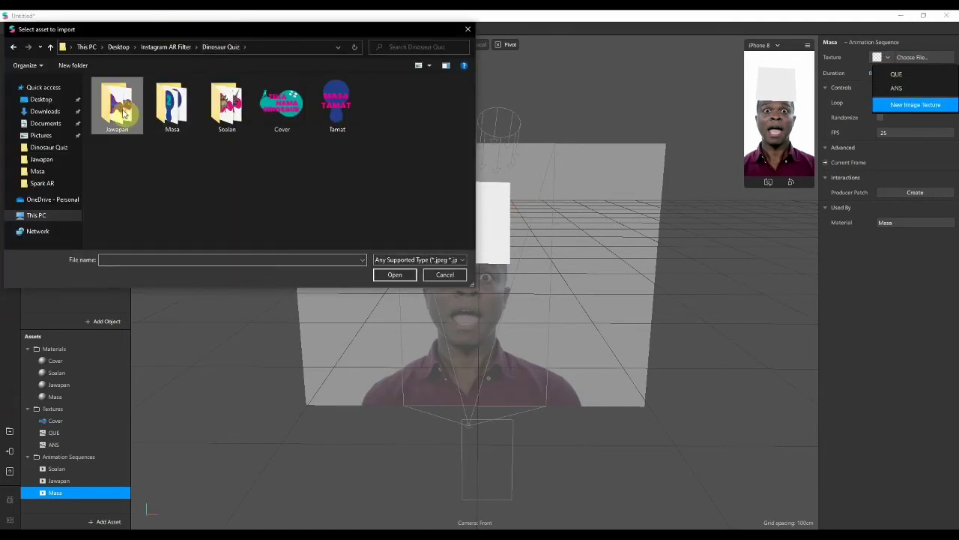
double_click(182, 122)
left_click_drag(439, 221, 100, 87)
left_click(392, 274)
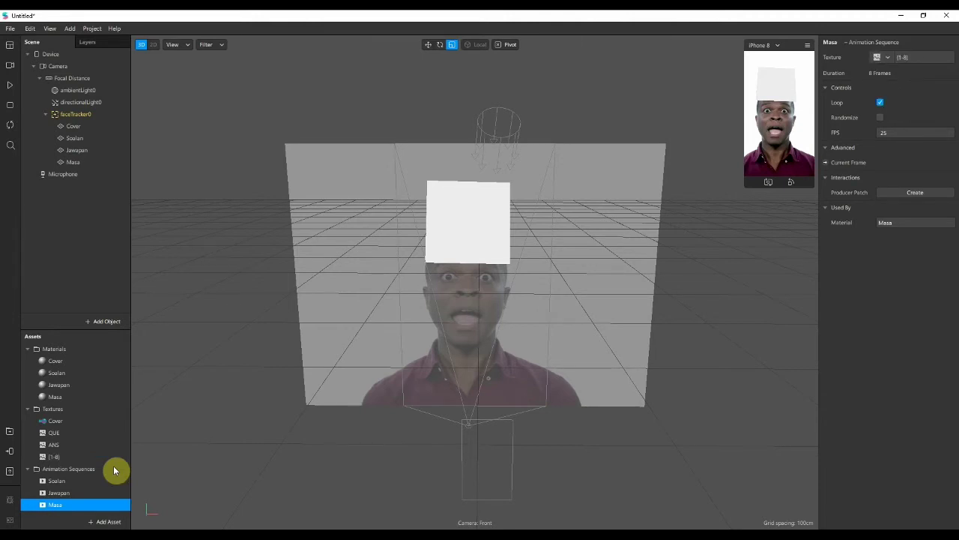
Step: Rename the imported countdown texture sequence [1-8] as TIME
left_click(55, 456)
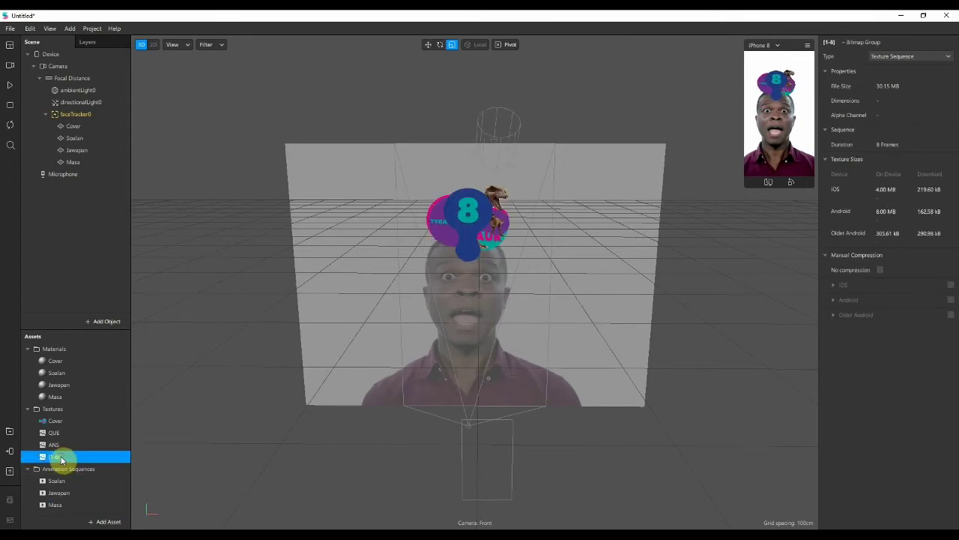
double_click(60, 457)
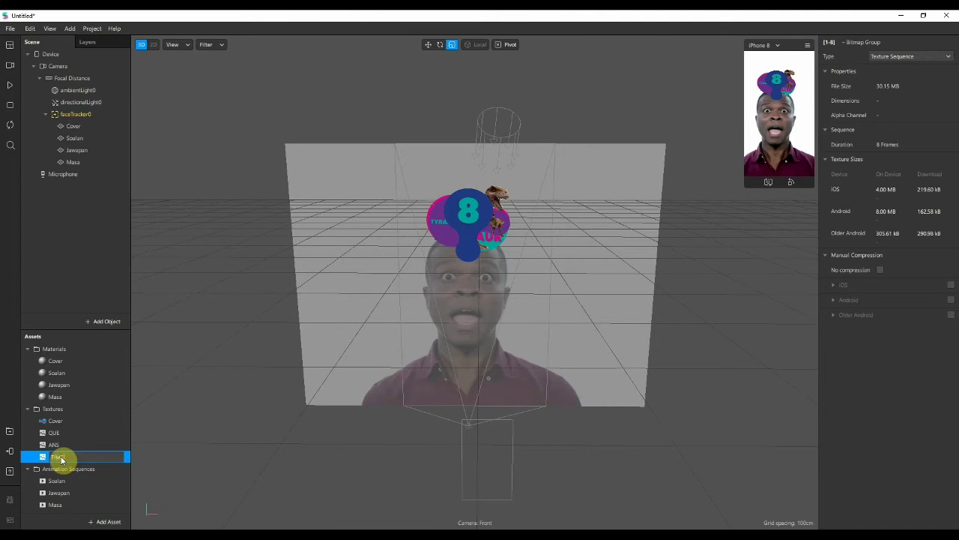
left_click(461, 222)
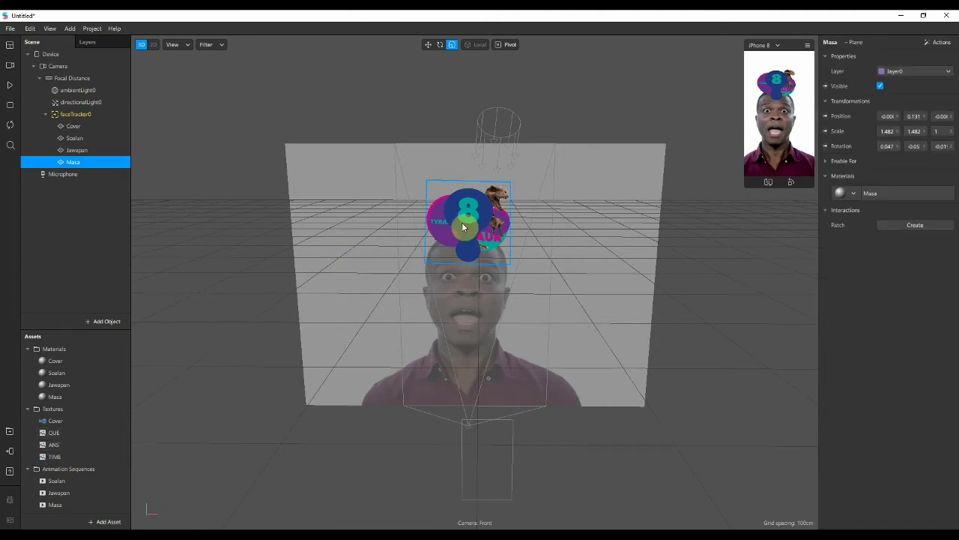
Step: Scale the Masa plane down to about 0.92 and move it down to a Y position of about 0.09
left_click(455, 45)
left_click_drag(510, 186, 489, 198)
left_click(427, 45)
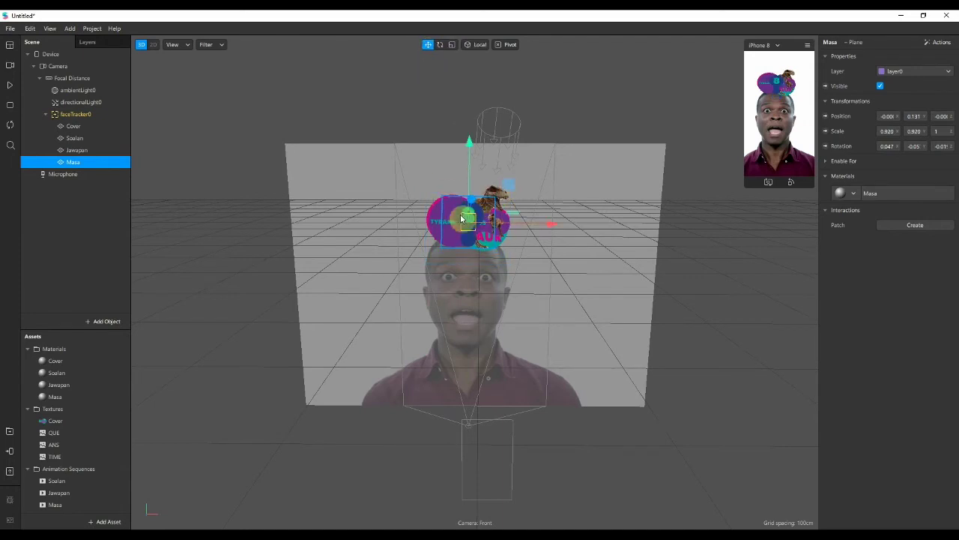
left_click_drag(468, 143, 470, 165)
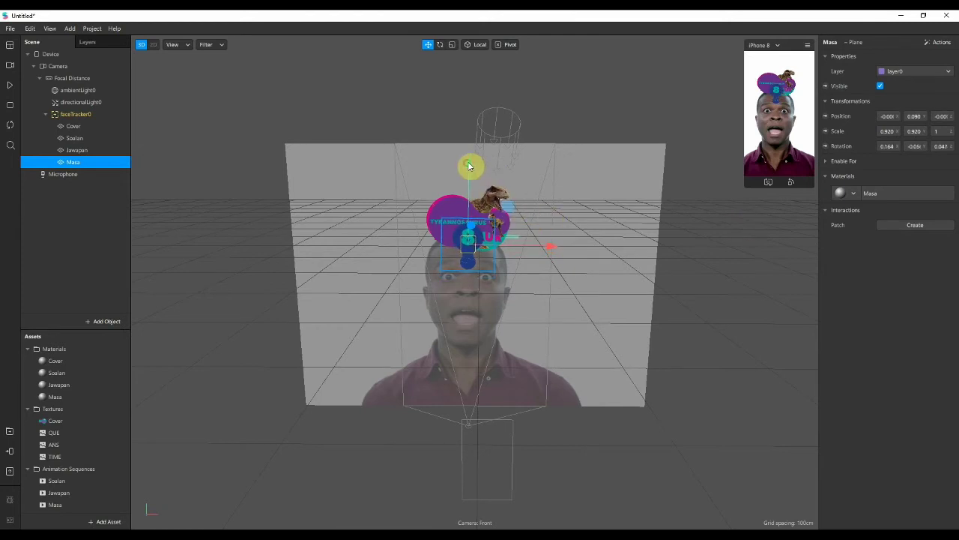
mouse_move(724, 330)
left_mouse_down()
mouse_move(666, 336)
mouse_move(723, 332)
left_mouse_up()
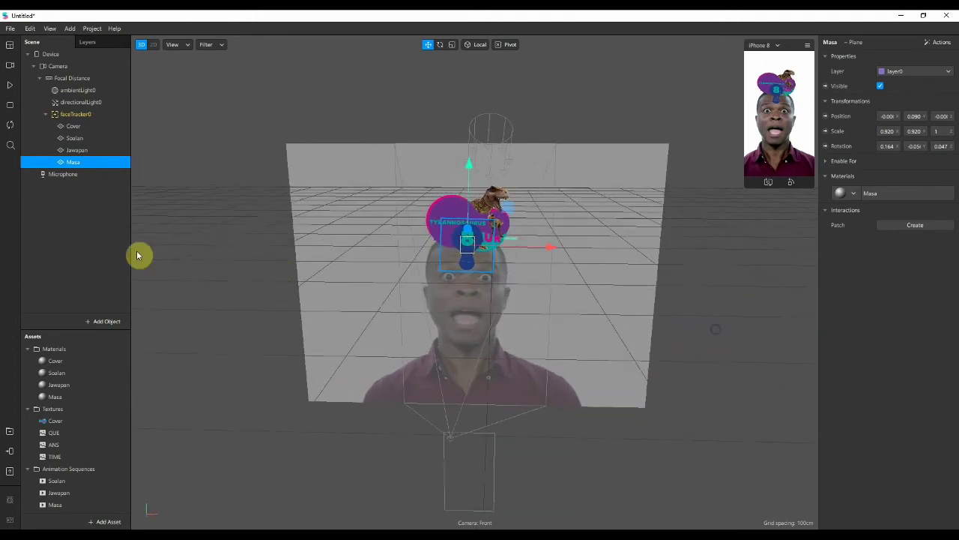
left_click(75, 127)
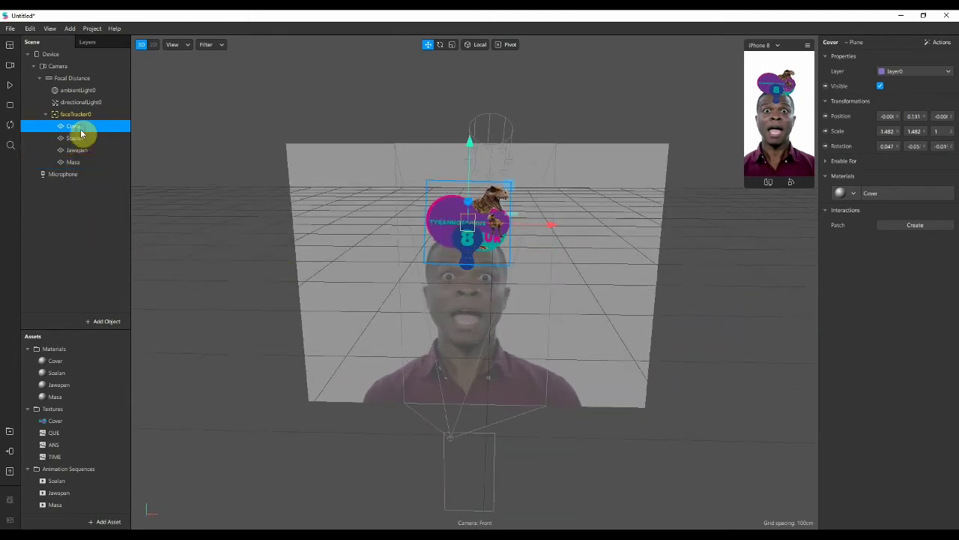
right_click(81, 133)
mouse_move(109, 140)
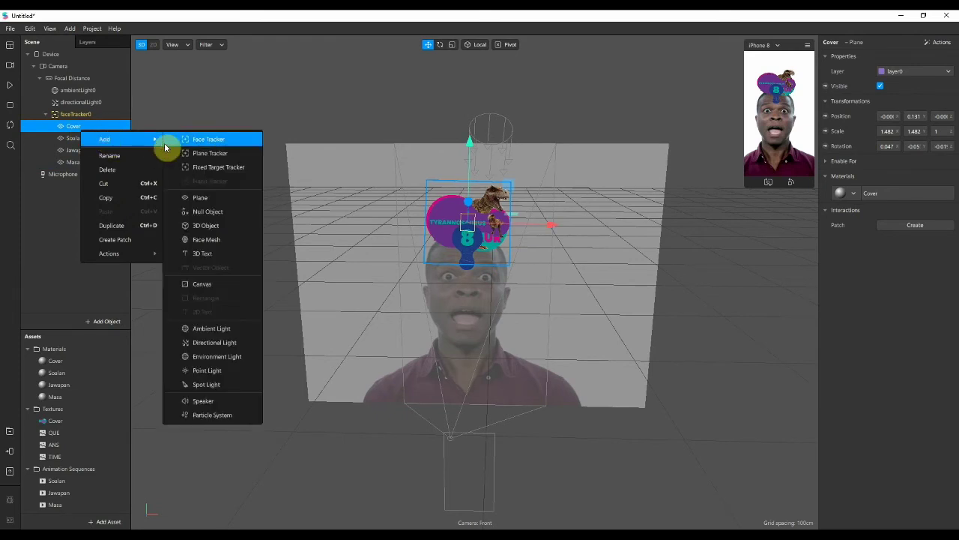
left_click(74, 161)
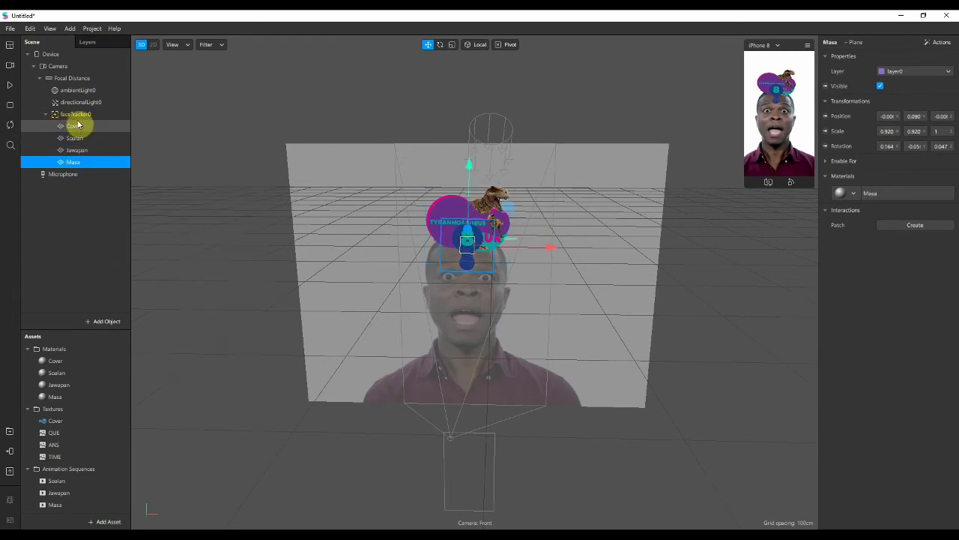
Step: Duplicate the Cover plane and place the copy below Masa under faceTracker0
left_click(78, 128)
right_click(77, 126)
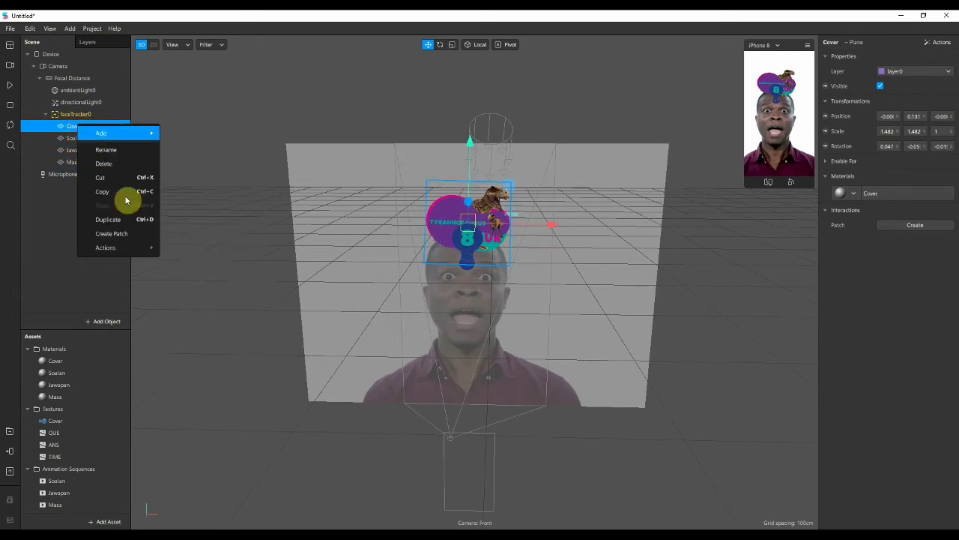
left_click(127, 220)
left_click_drag(103, 179, 86, 132)
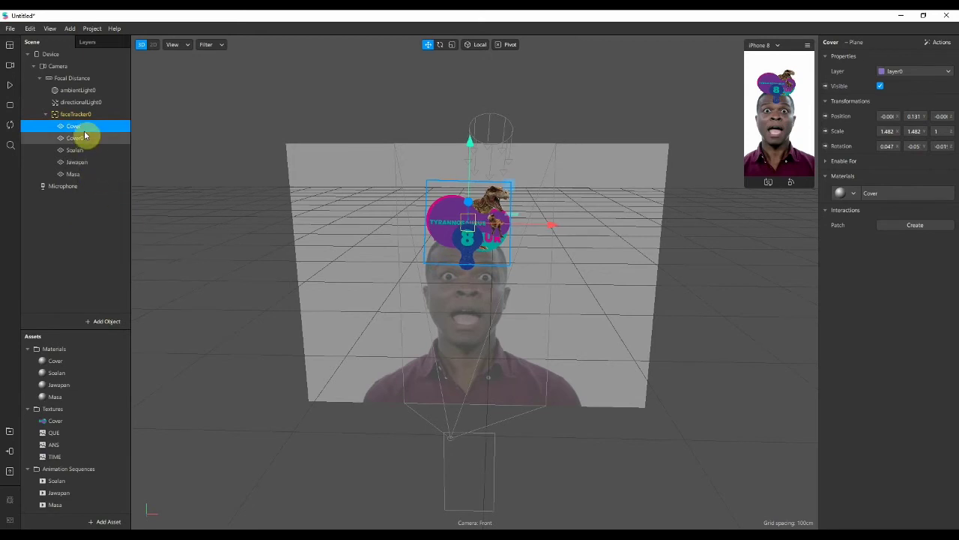
mouse_move(84, 186)
left_mouse_down()
mouse_move(65, 188)
mouse_move(64, 207)
left_mouse_up()
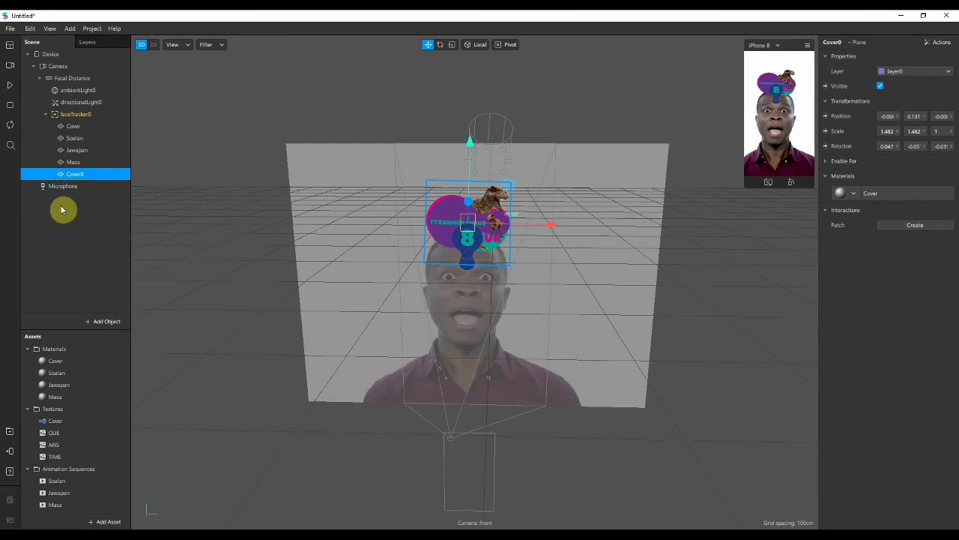
Step: Rename the duplicated Cover plane as Tamat
double_click(95, 179)
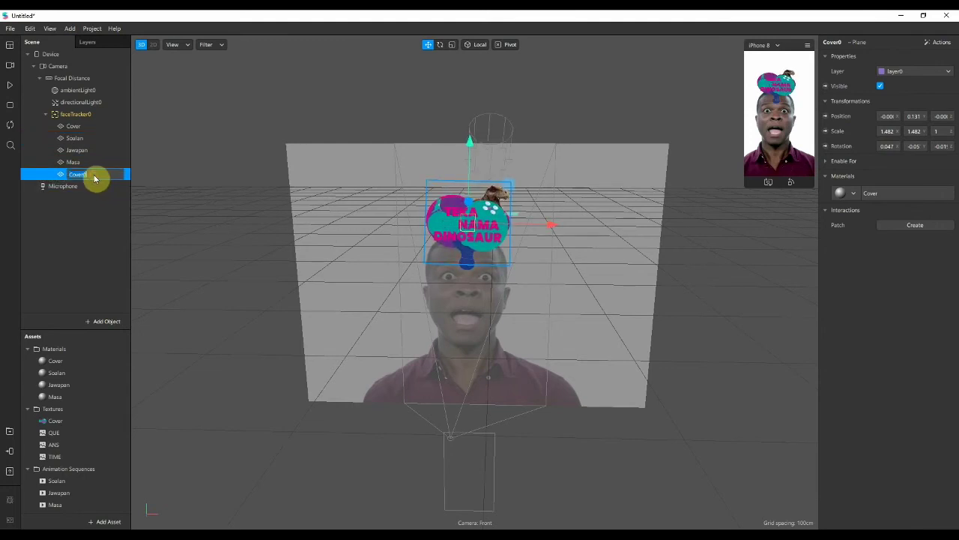
key("BackSpace")
key("Return")
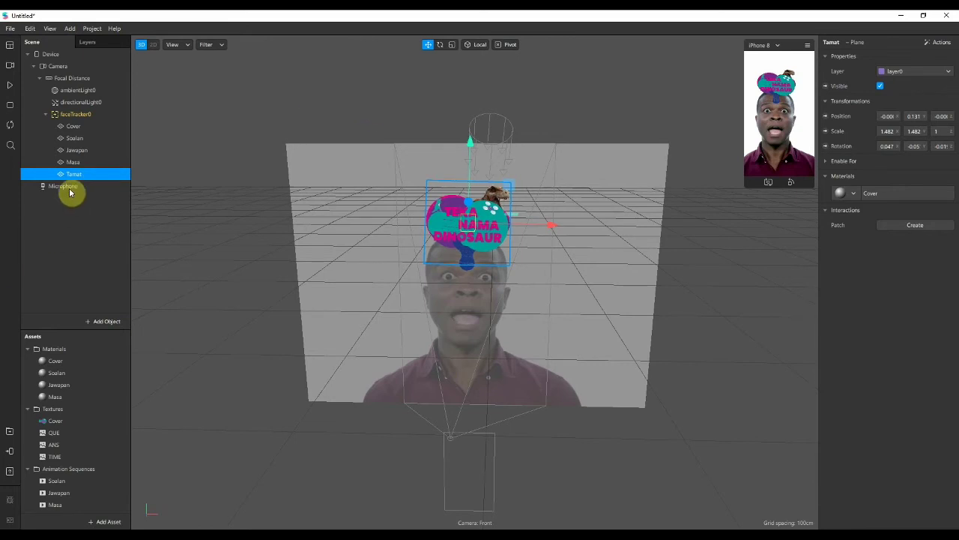
Step: Give the Tamat plane a new material and name the material Tamat
left_click(854, 193)
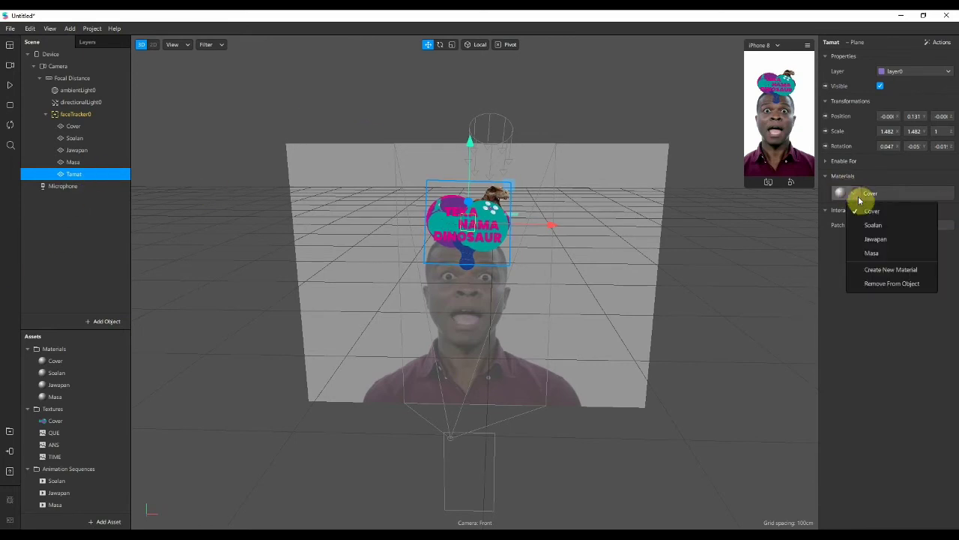
left_click(905, 275)
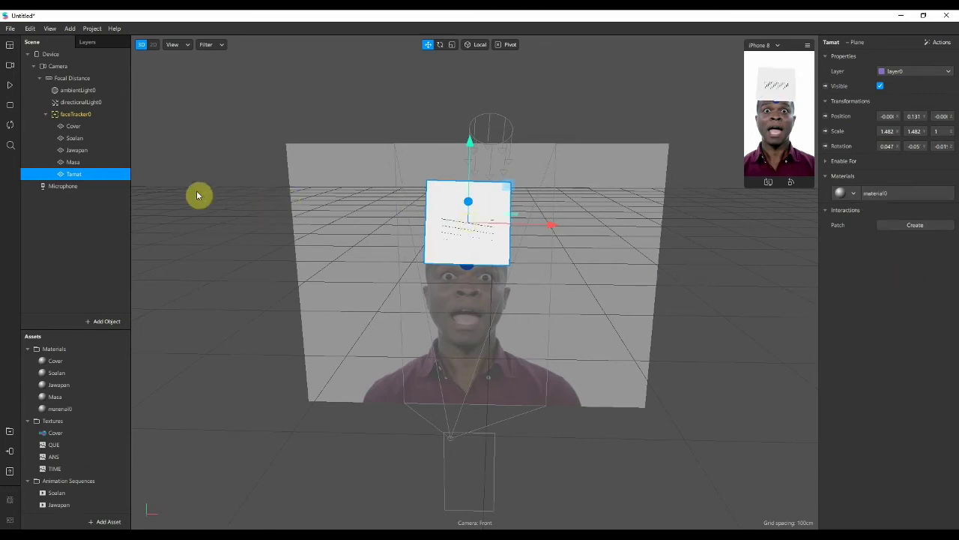
double_click(66, 409)
type("Tamat")
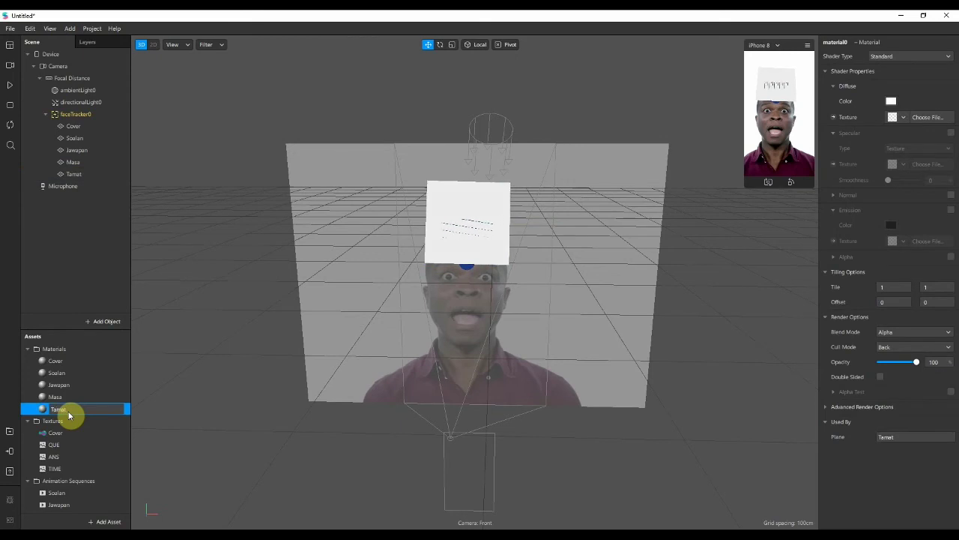
key("Return")
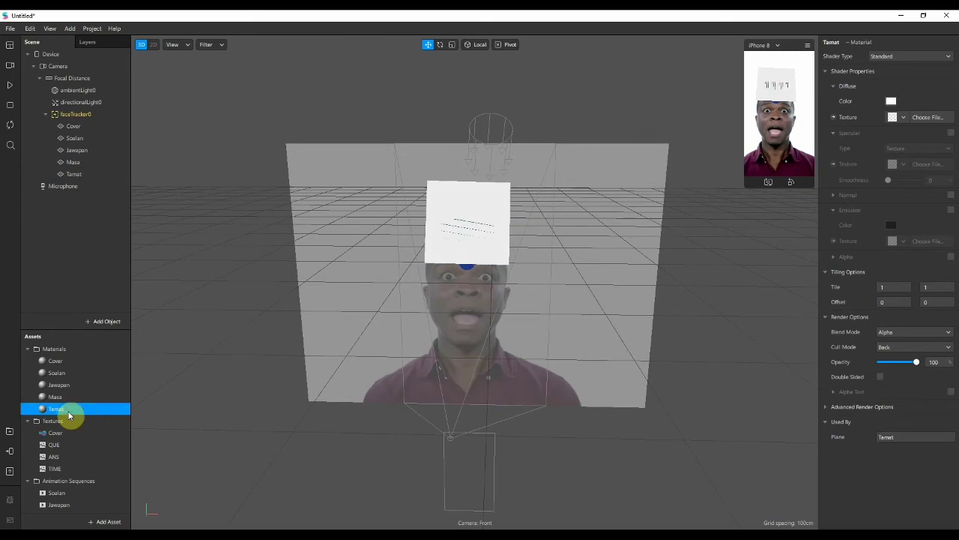
Step: Import the Tamat image from the Dinosaur Quiz folder as the Tamat material's diffuse texture
left_click(903, 117)
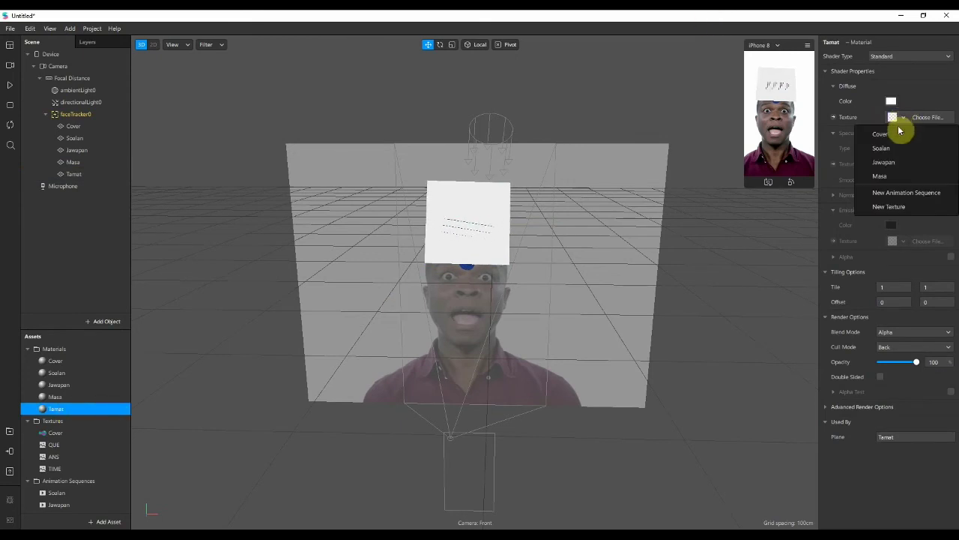
left_click(903, 206)
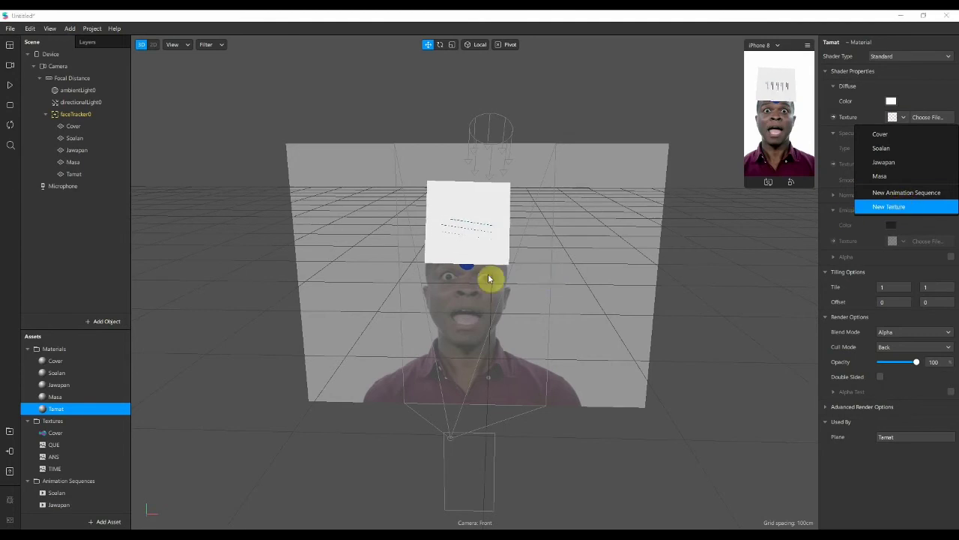
left_click(220, 46)
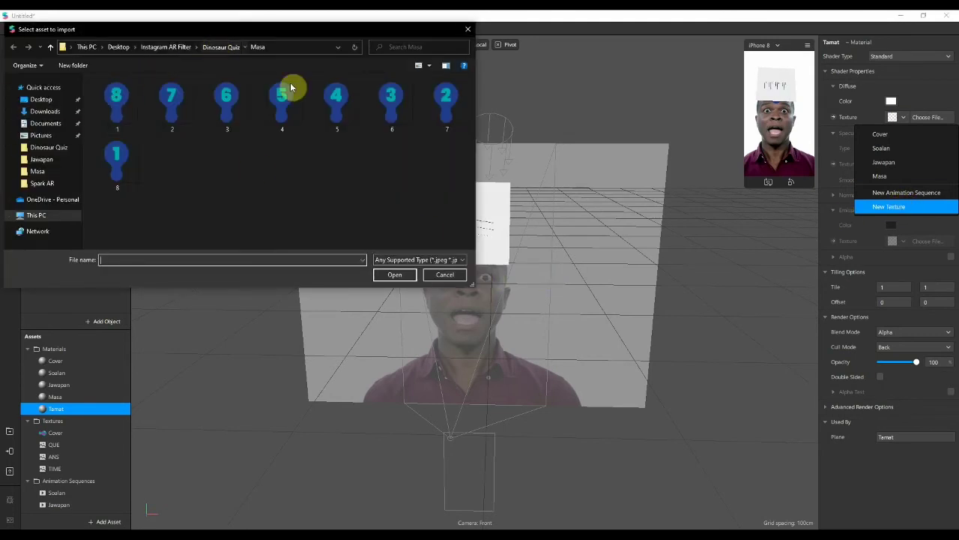
double_click(345, 113)
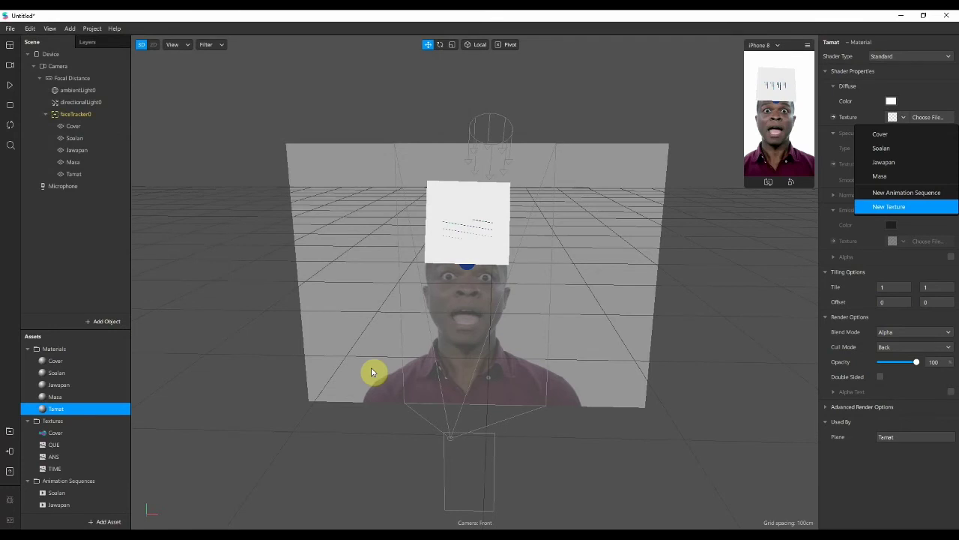
key("Return")
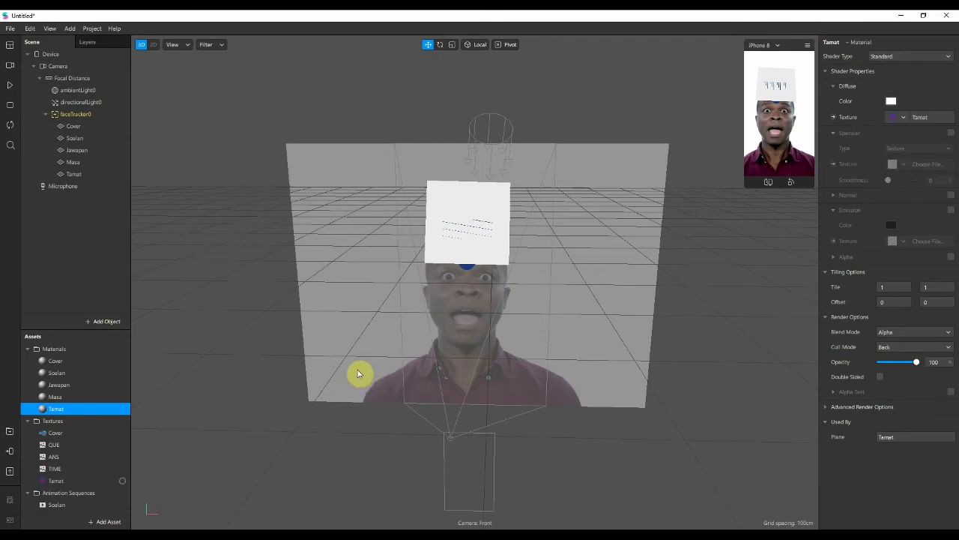
Step: Move the Tamat plane slightly forward along its Z axis so it sits in front of the other planes
left_click_drag(730, 341, 637, 328)
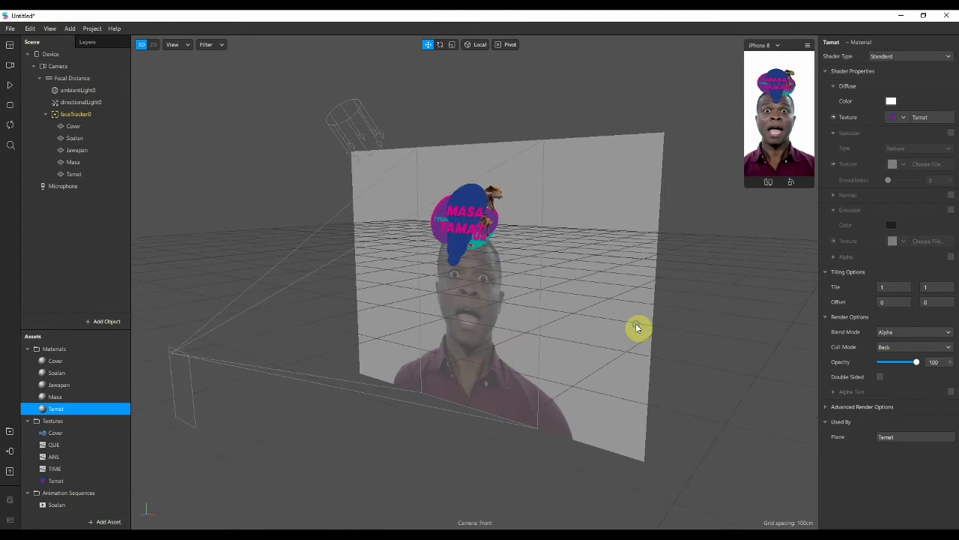
left_click(461, 189)
left_click_drag(412, 194, 409, 194)
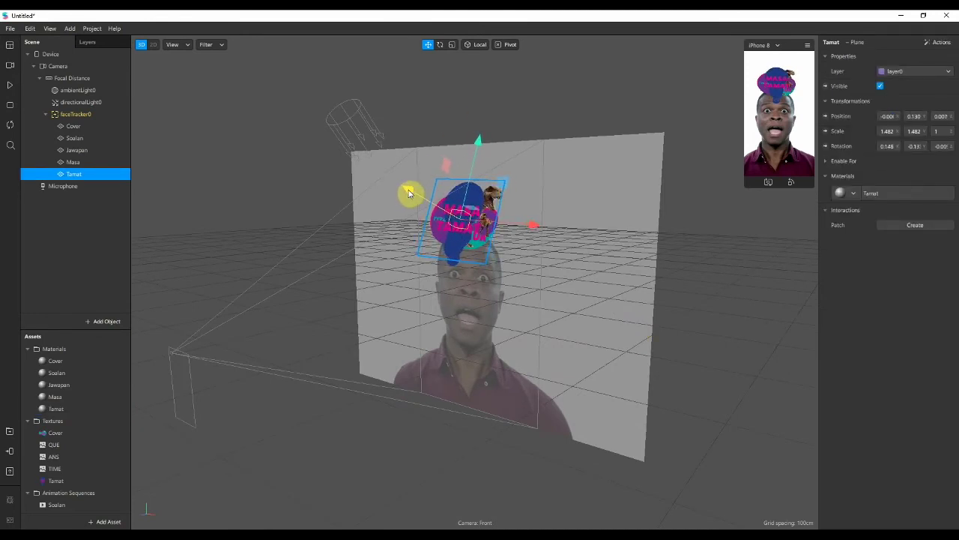
left_click_drag(244, 236, 343, 251)
left_click(711, 314)
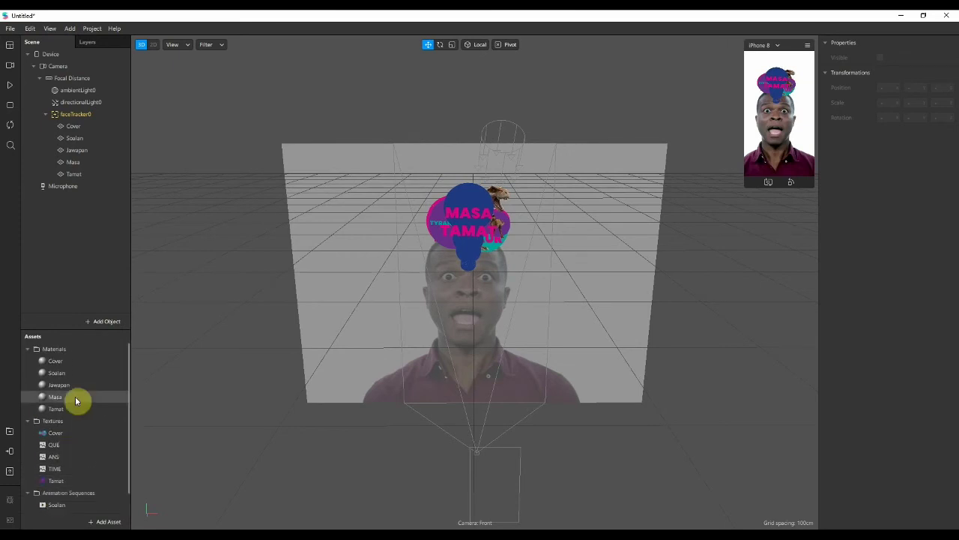
Step: Enable No compression for the Cover, QUE, ANS, TIME and Tamat textures
left_click(66, 435)
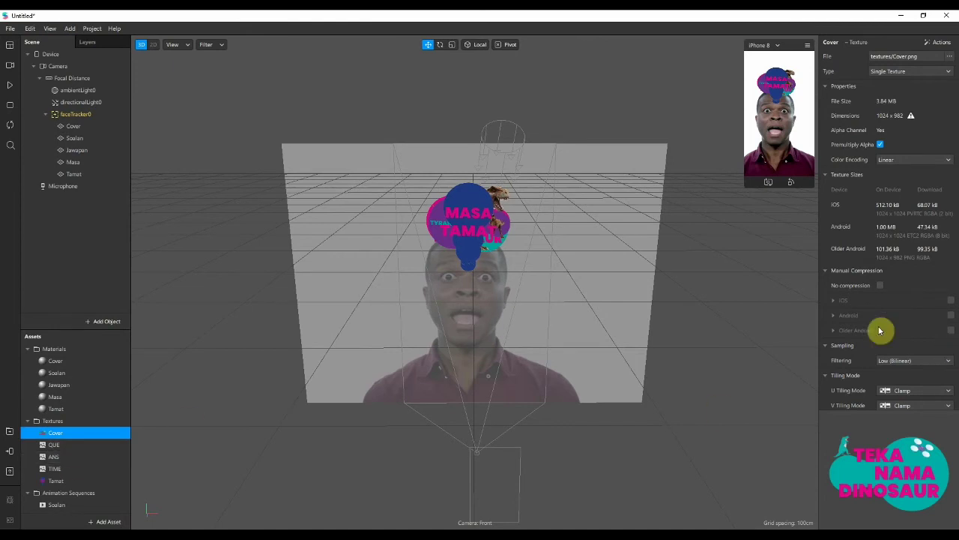
left_click(880, 286)
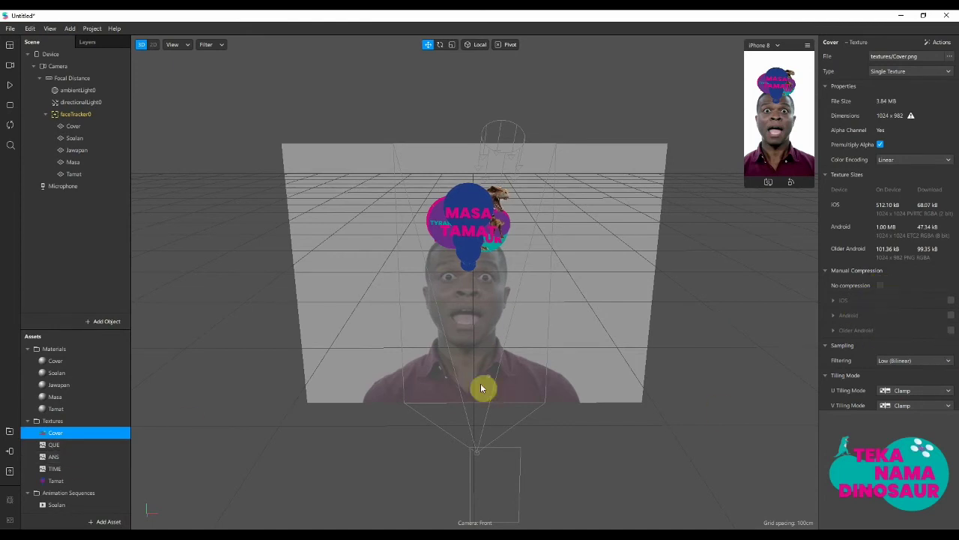
left_click(71, 444)
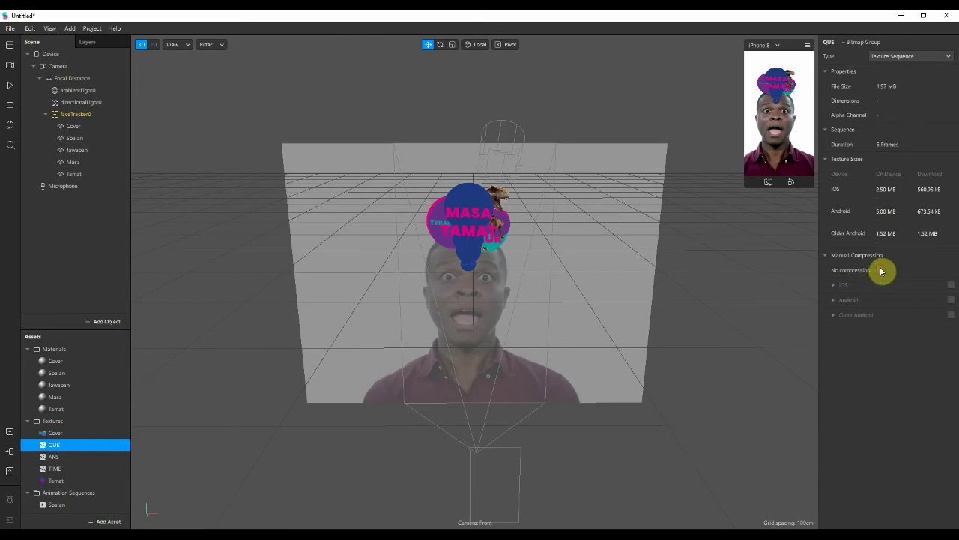
left_click(57, 456)
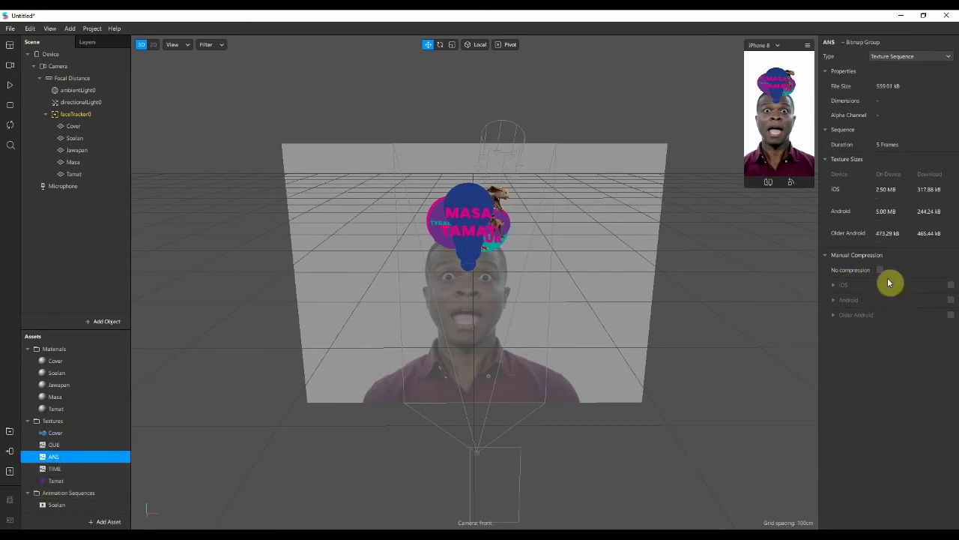
left_click(60, 469)
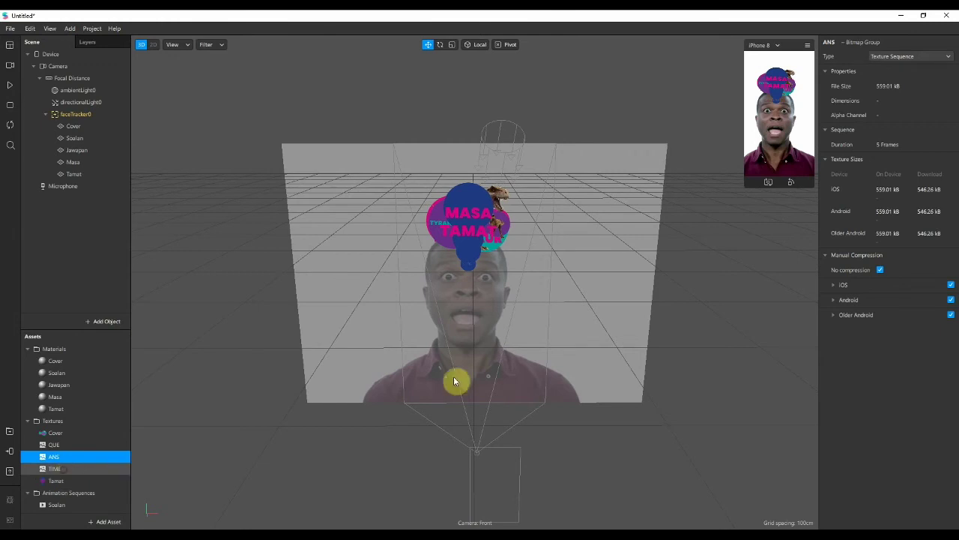
left_click(880, 270)
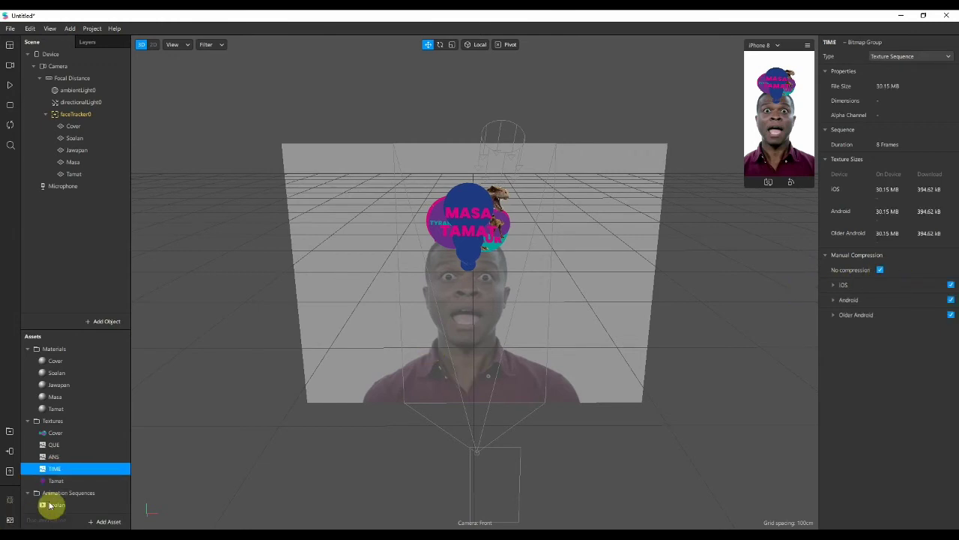
left_click(120, 480)
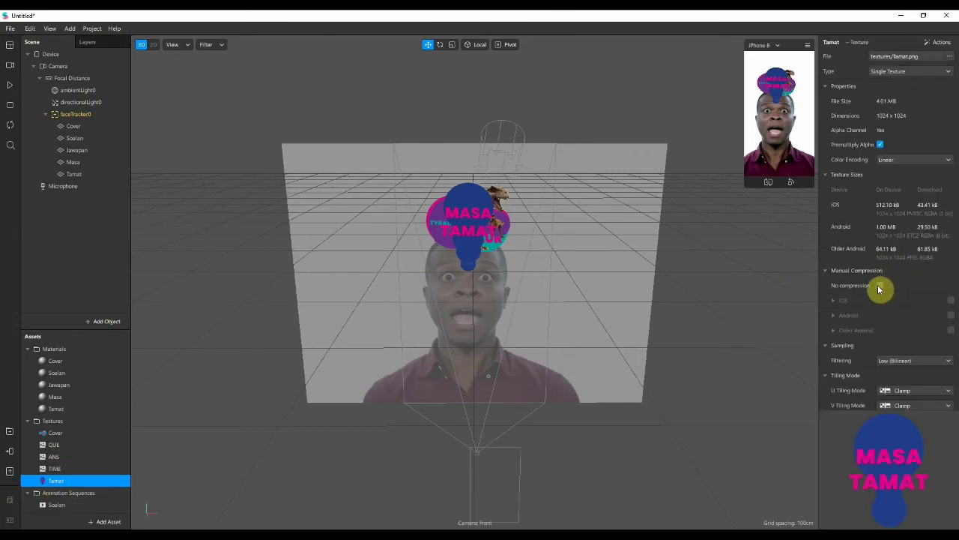
left_click(880, 285)
scroll(36, 489, "down", 1)
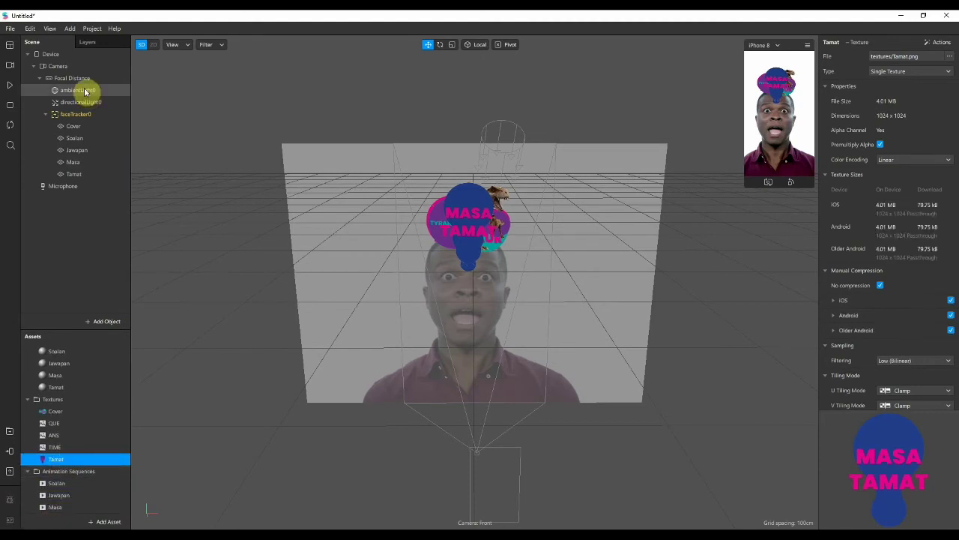
Step: Show the Patch Editor and enlarge its area below the viewport
left_click(50, 28)
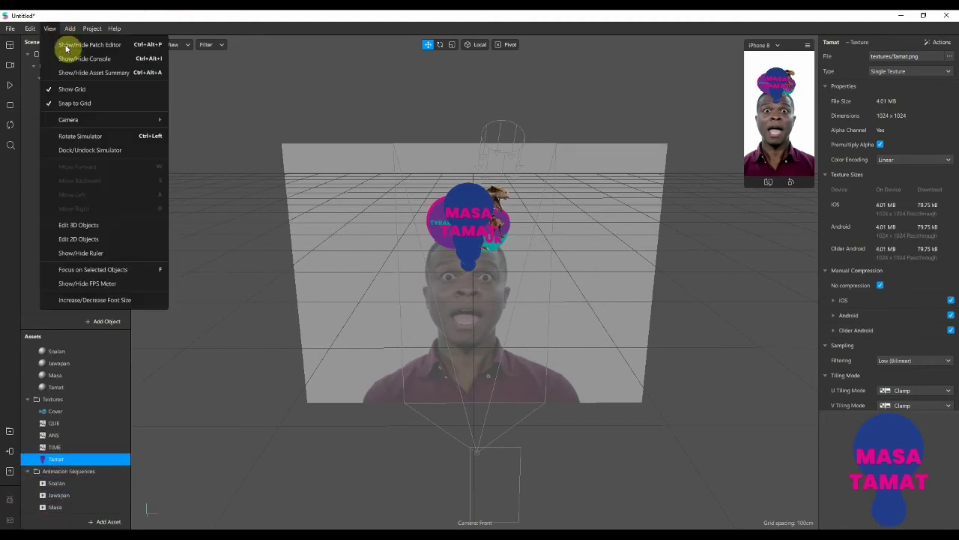
left_click(66, 46)
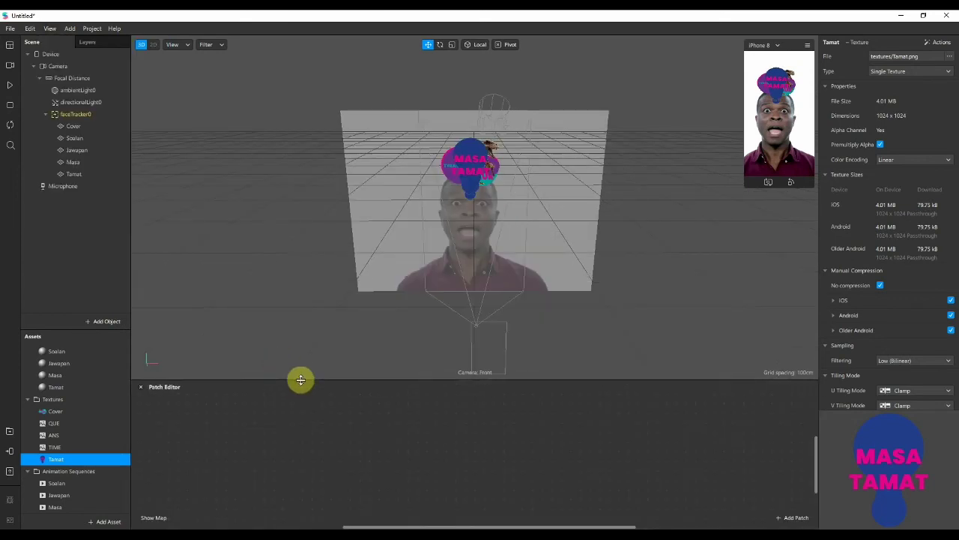
left_click_drag(301, 380, 302, 307)
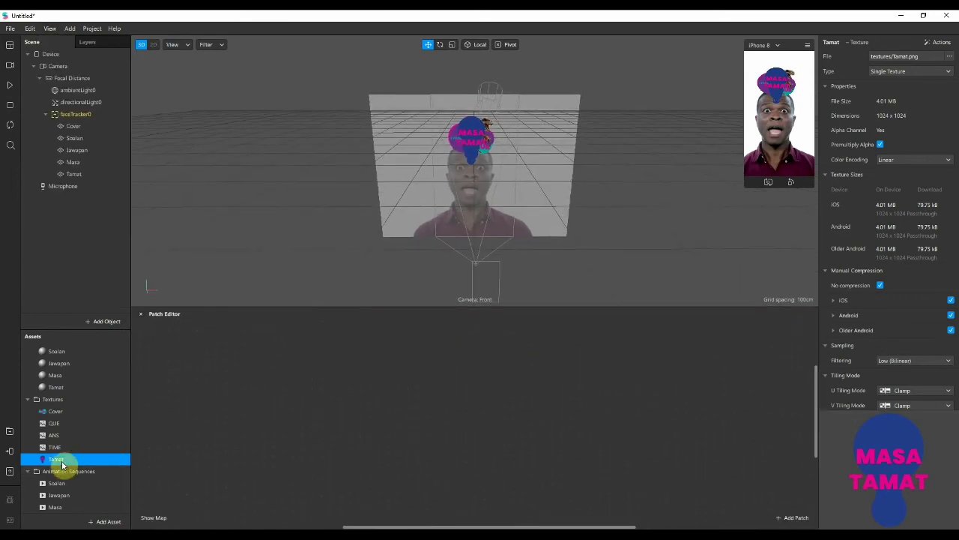
Step: Add a Camera patch to the Patch Editor from the scene's Camera object
scroll(51, 425, "up", 2)
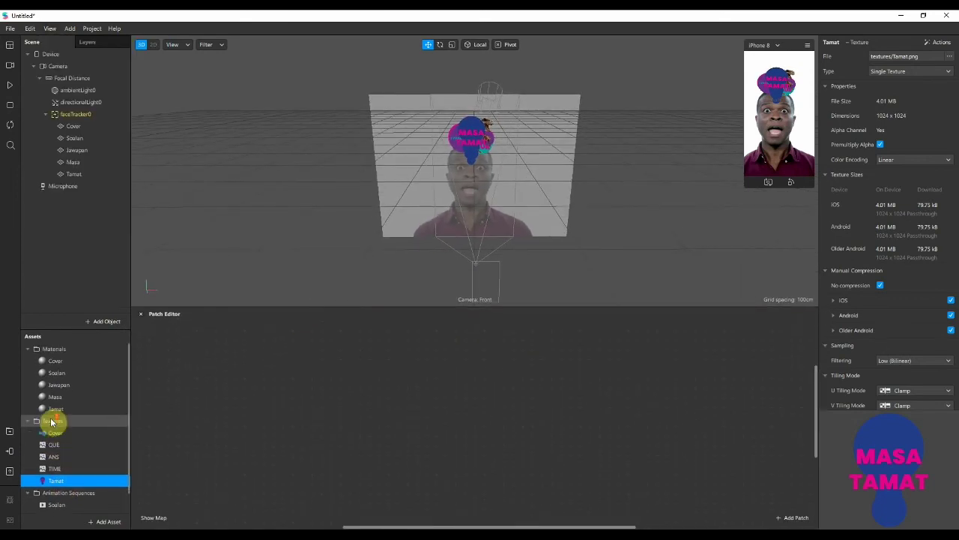
left_click(55, 67)
left_click_drag(48, 66, 237, 441)
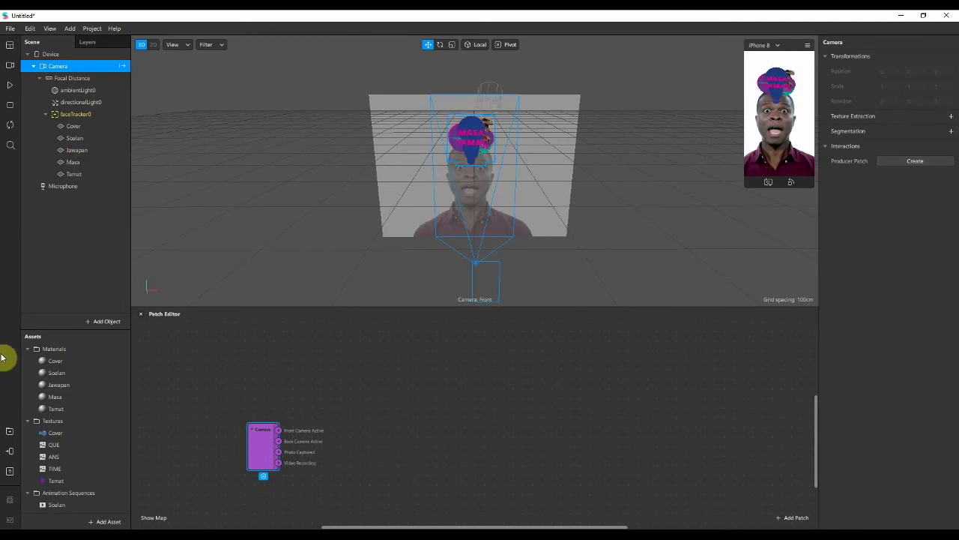
Step: Create diffuse texture patches for the Cover, Soalan, Jawapan, Masa and Tamat materials together
left_click(59, 362)
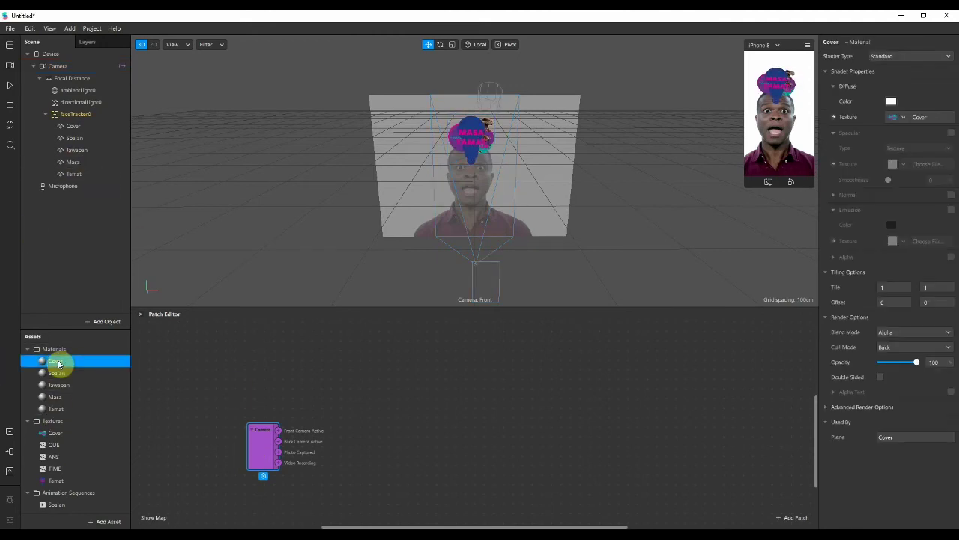
left_click(63, 374, "shift")
left_click(60, 384, "shift")
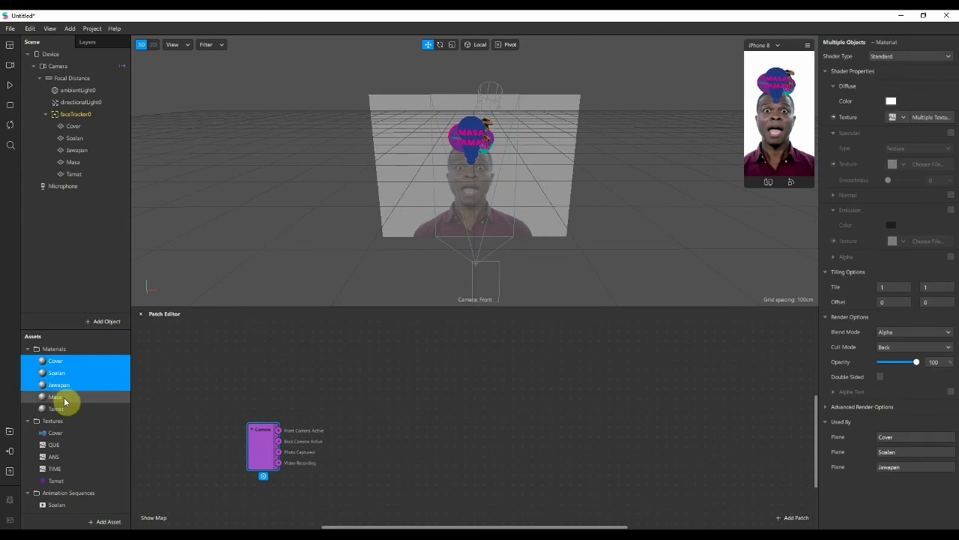
left_click(62, 396, "shift")
left_click(64, 410, "shift")
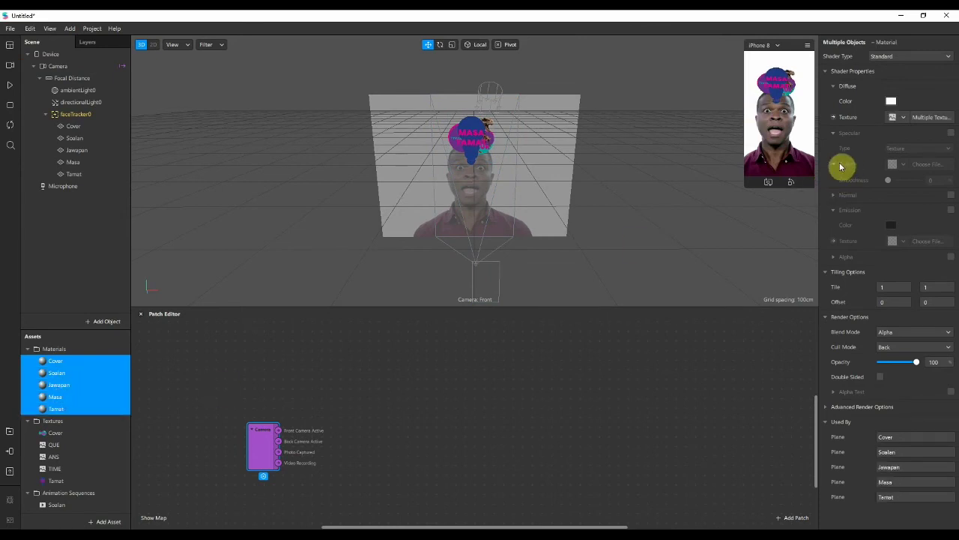
left_click(834, 117)
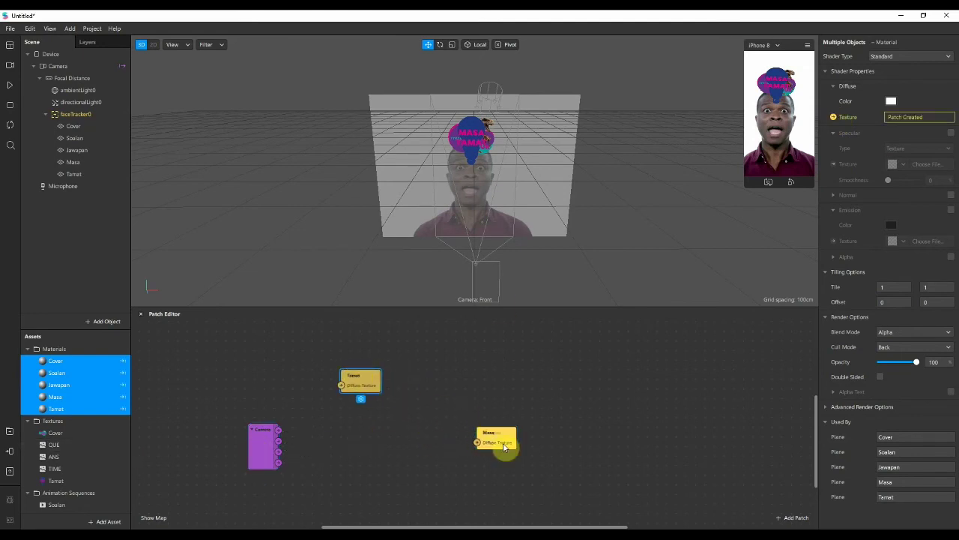
Step: Spread the stacked material patches into a row above the Camera patch, ordered Tamat, Masa, Jawapan, Soalan, Cover
left_click_drag(507, 443, 412, 357)
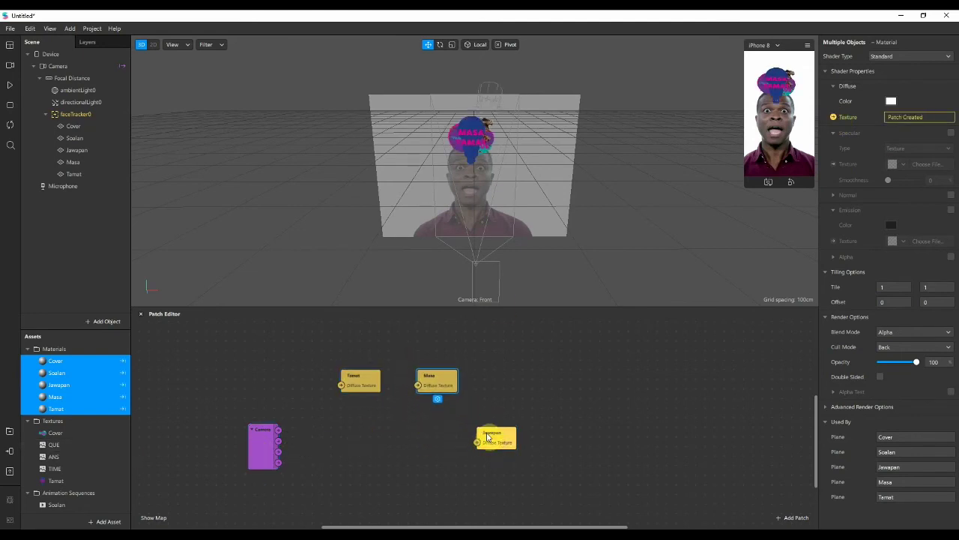
left_click_drag(495, 433, 578, 375)
left_click_drag(493, 439, 628, 386)
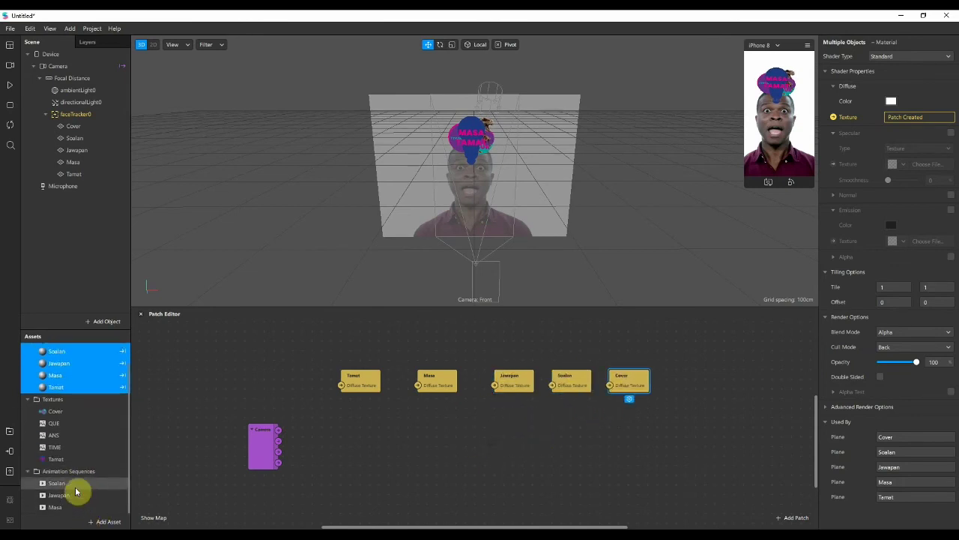
Step: Create Current Frame patches for the Soalan, Jawapan and Masa animation sequences together
left_click(75, 485)
left_click(72, 496, "ctrl")
left_click(70, 507, "ctrl")
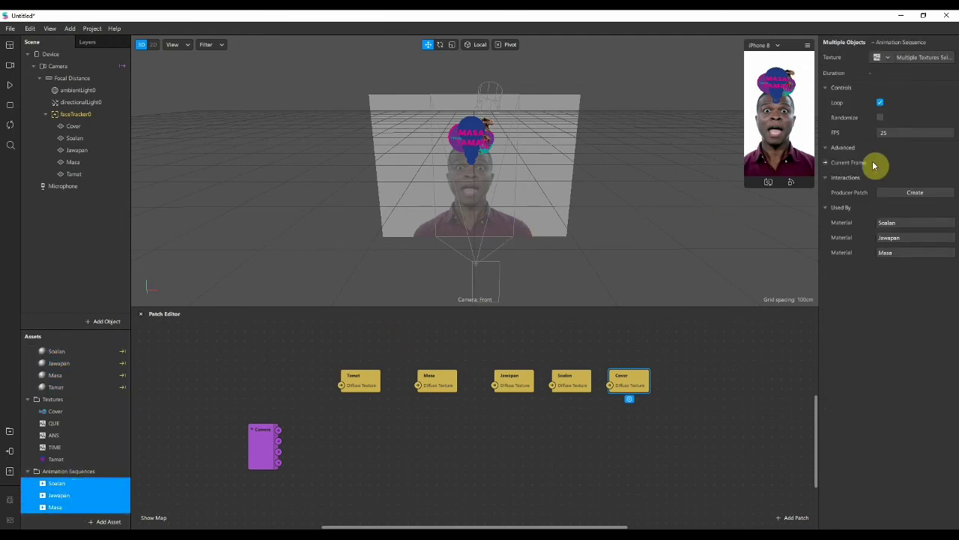
left_click(825, 162)
Step: Lay out the animation sequence patches in a row below the Camera patch, ordered Masa, Jawapan, Soalan
left_click_drag(490, 450, 338, 510)
left_click_drag(505, 448, 456, 506)
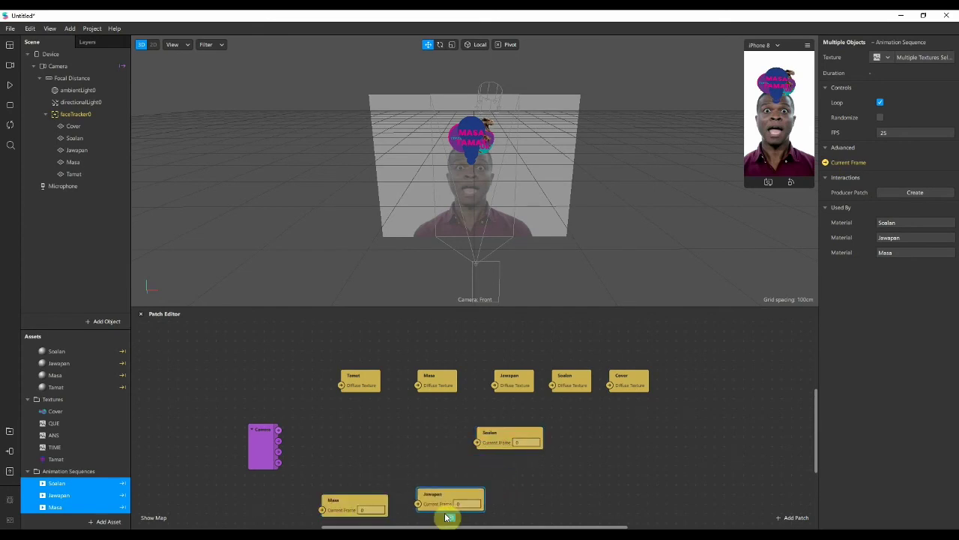
left_click(512, 445)
left_click_drag(534, 490, 547, 500)
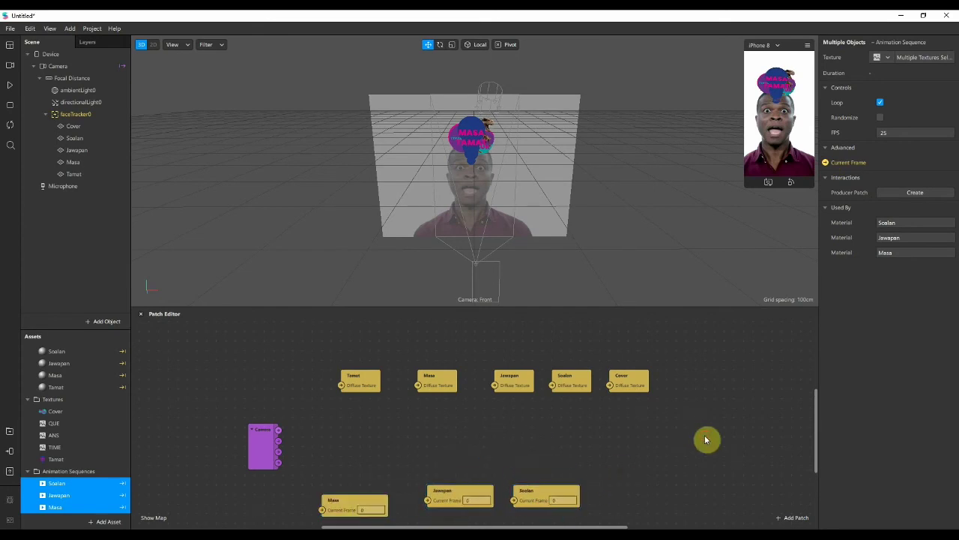
Step: Add a Delay patch beside the Camera patch and connect the Camera's Video Recording output to the Delay input
double_click(729, 424)
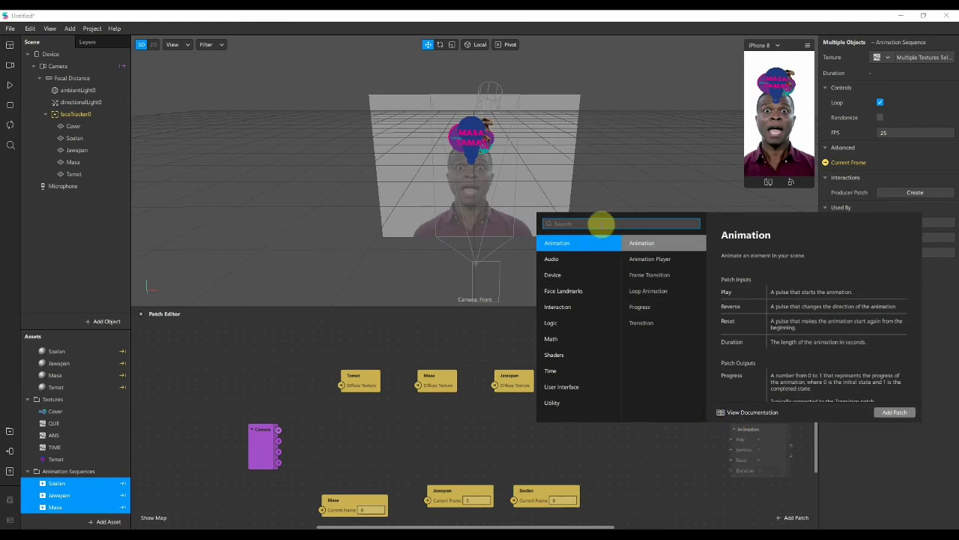
type("delay")
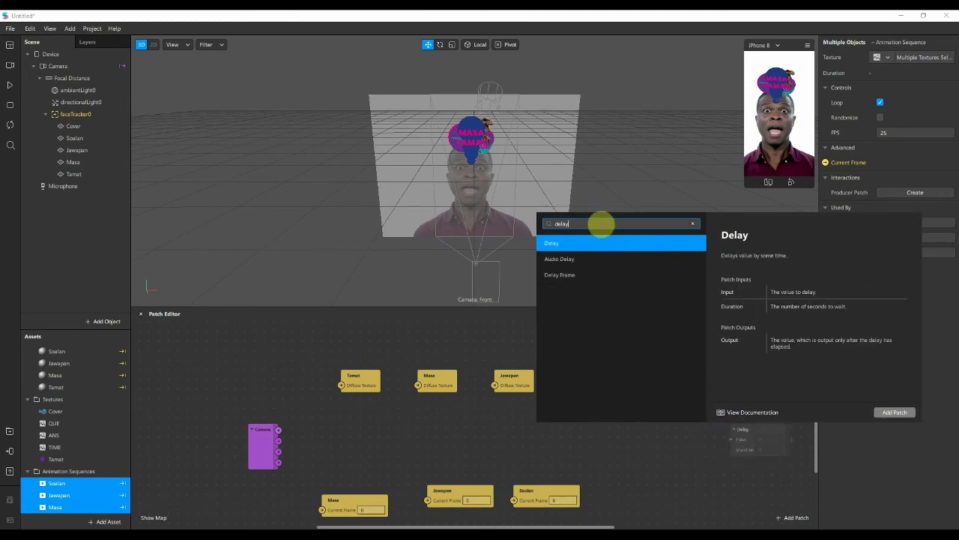
key("Return")
left_click_drag(754, 430, 607, 433)
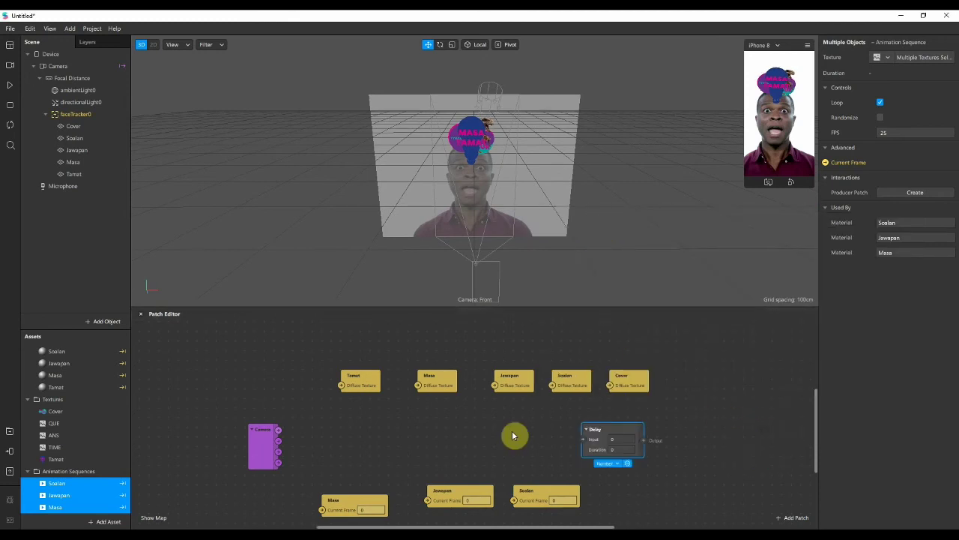
left_click_drag(514, 436, 418, 434)
left_click_drag(279, 462, 389, 446)
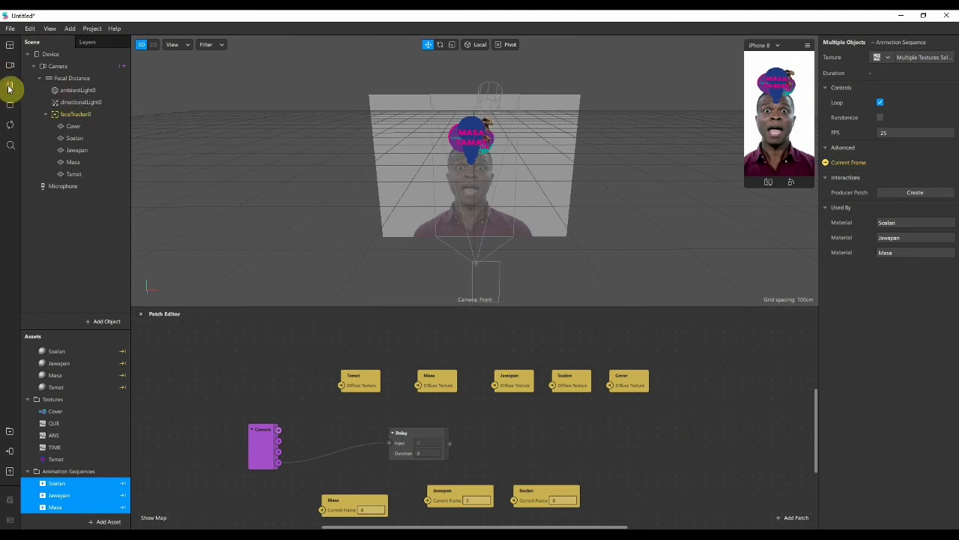
left_click(279, 428)
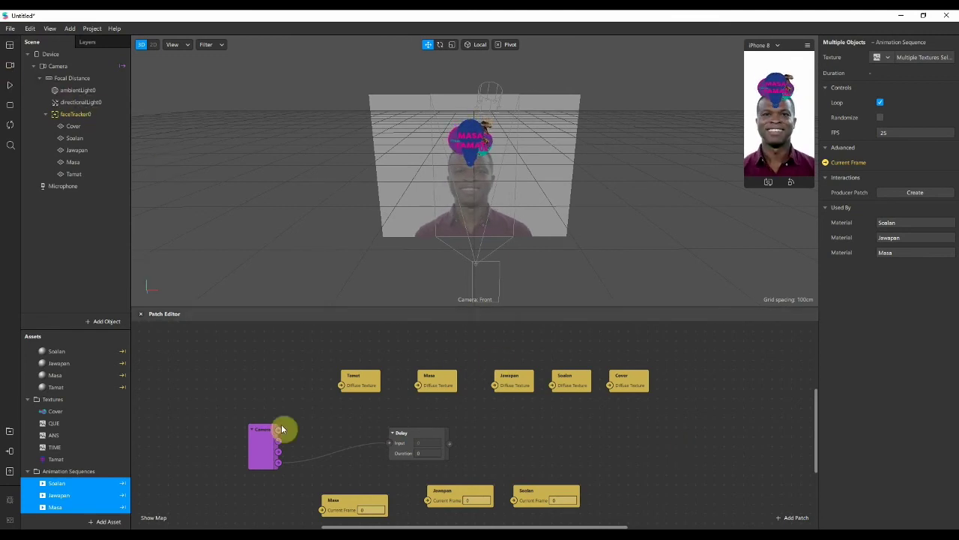